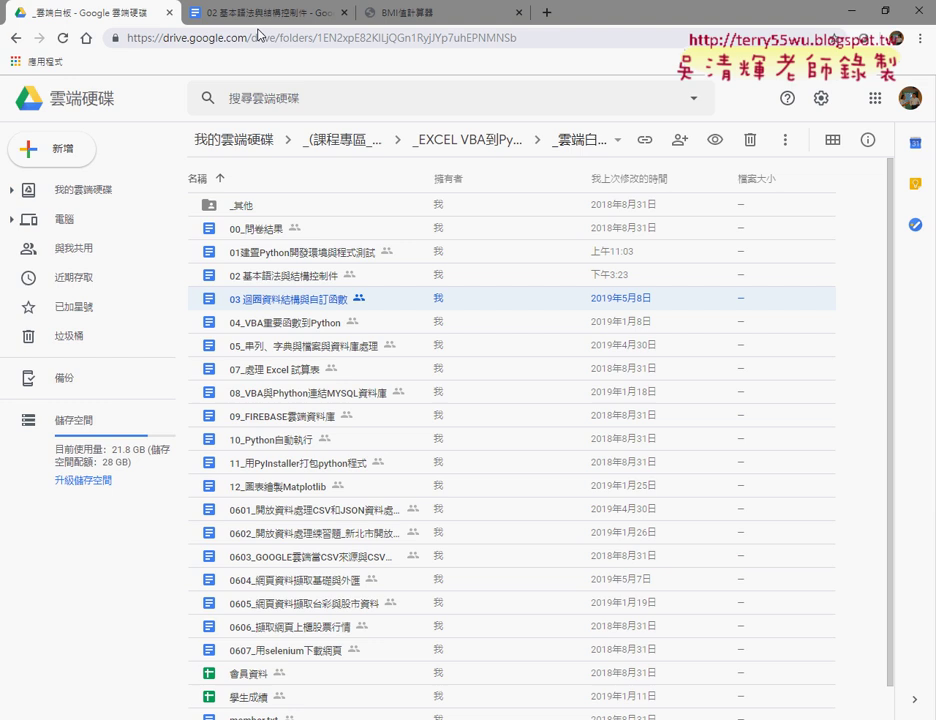
Step: Review the round(bmi,2), %.2f and .format two-decimal examples in the notes, then minimize Google Docs
click(263, 18)
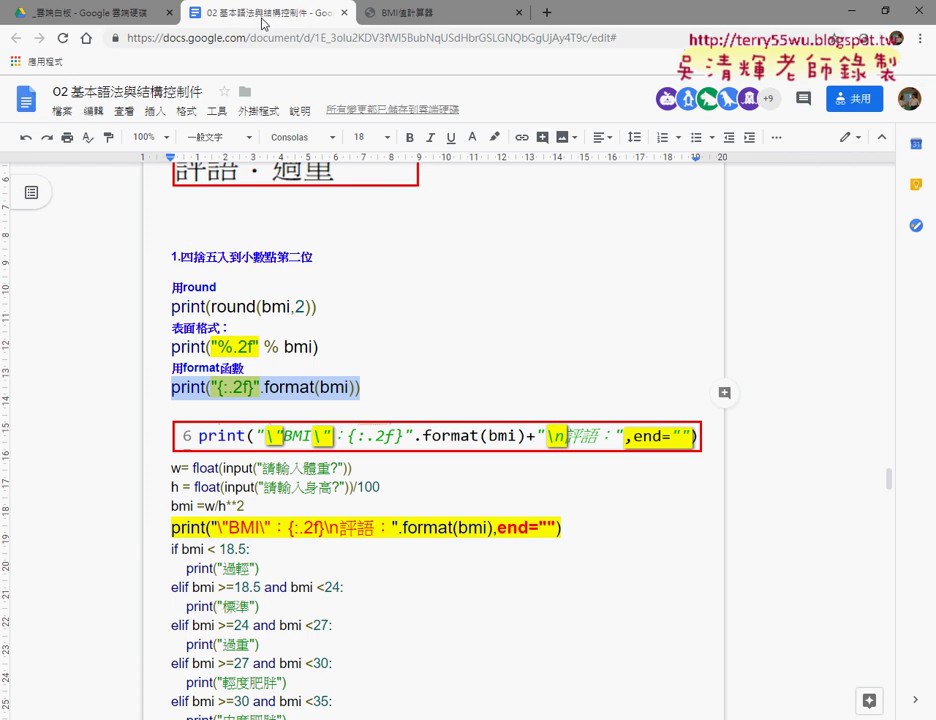
drag(318, 307, 165, 311)
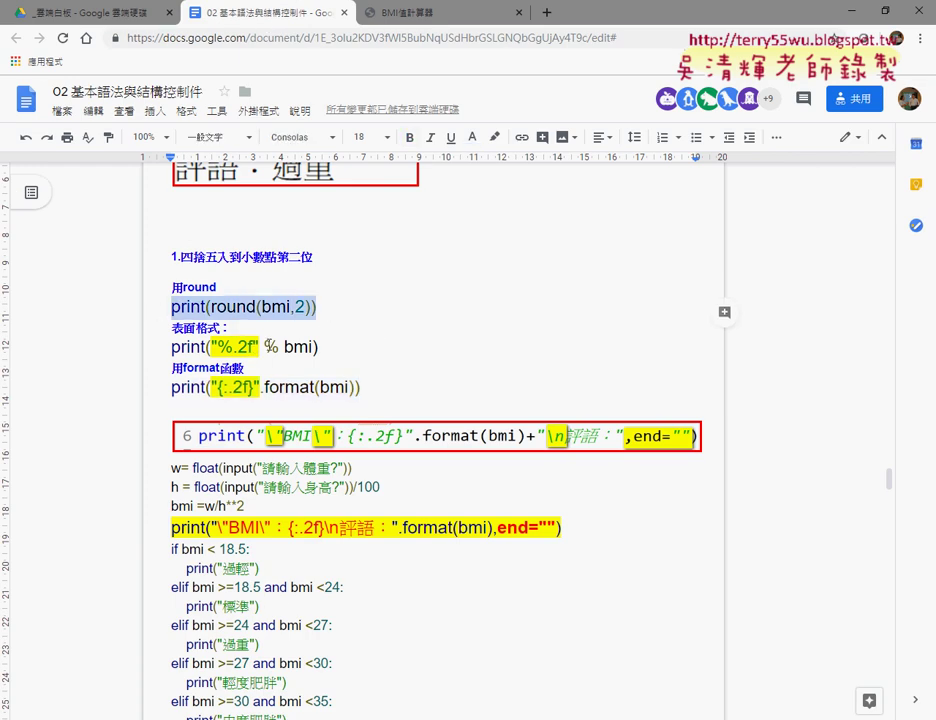
double_click(271, 347)
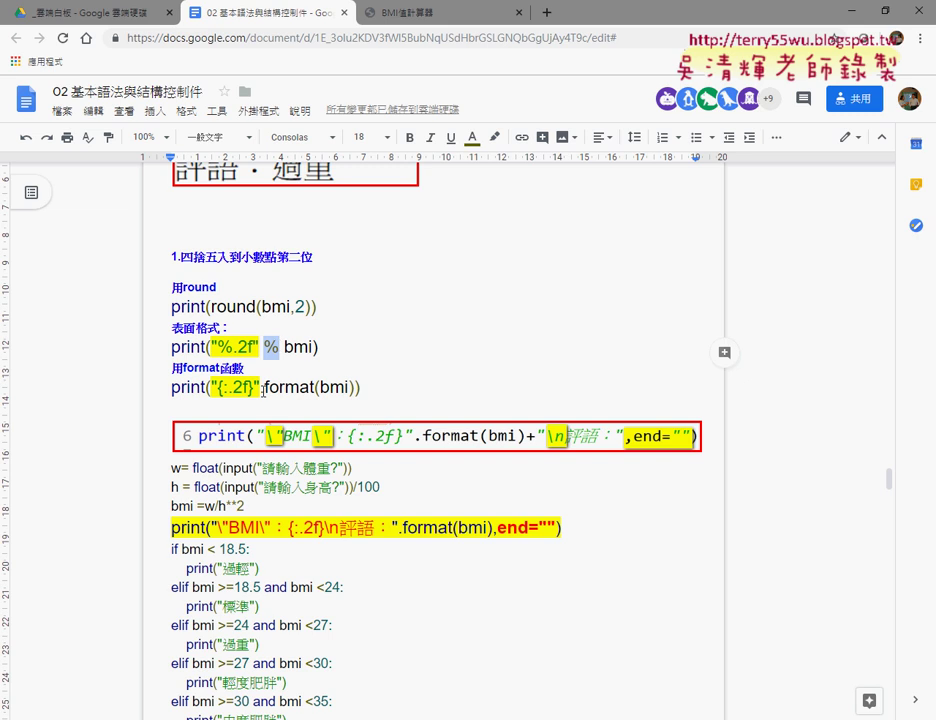
drag(264, 390, 316, 395)
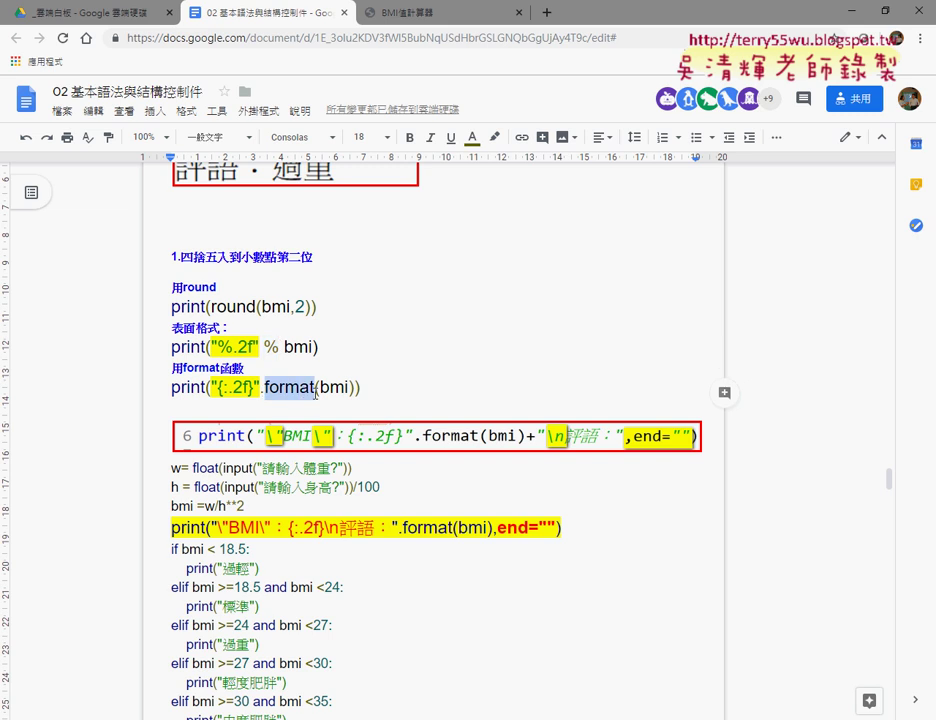
drag(318, 347, 167, 355)
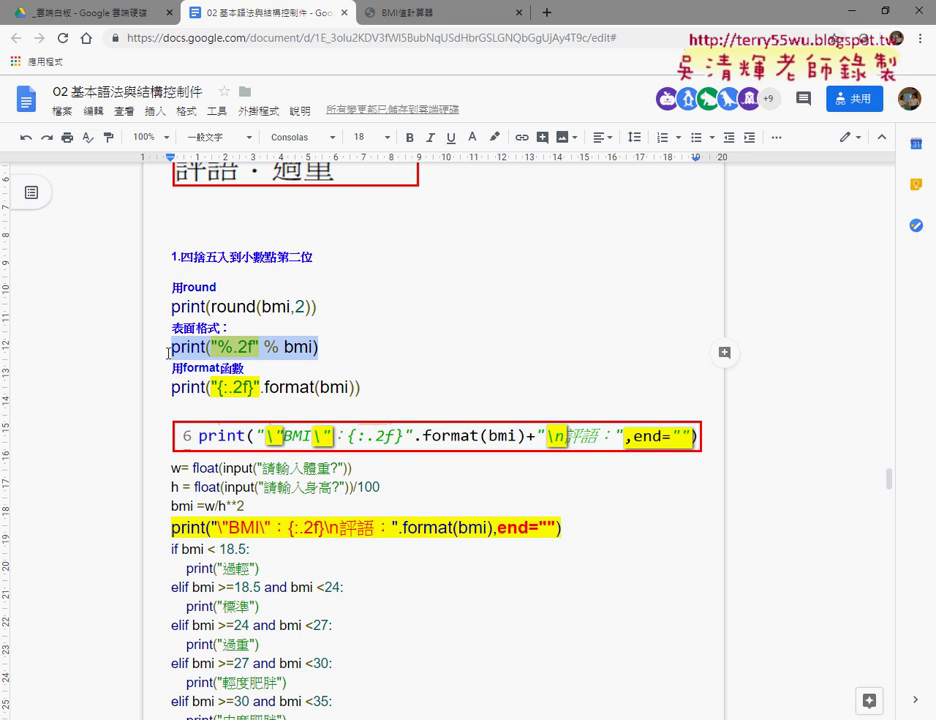
click(852, 10)
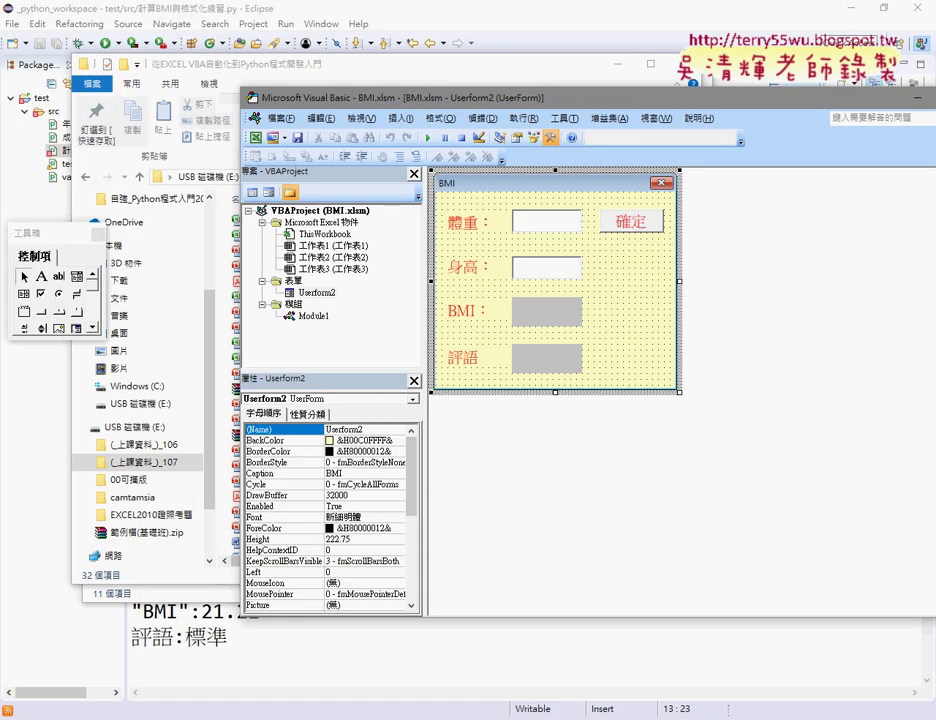
Step: Strip round( and ,2) from line 3 so it reads bmi = w/(h**2), then select +str(bmi)+ on line 4
click(383, 703)
click(313, 383)
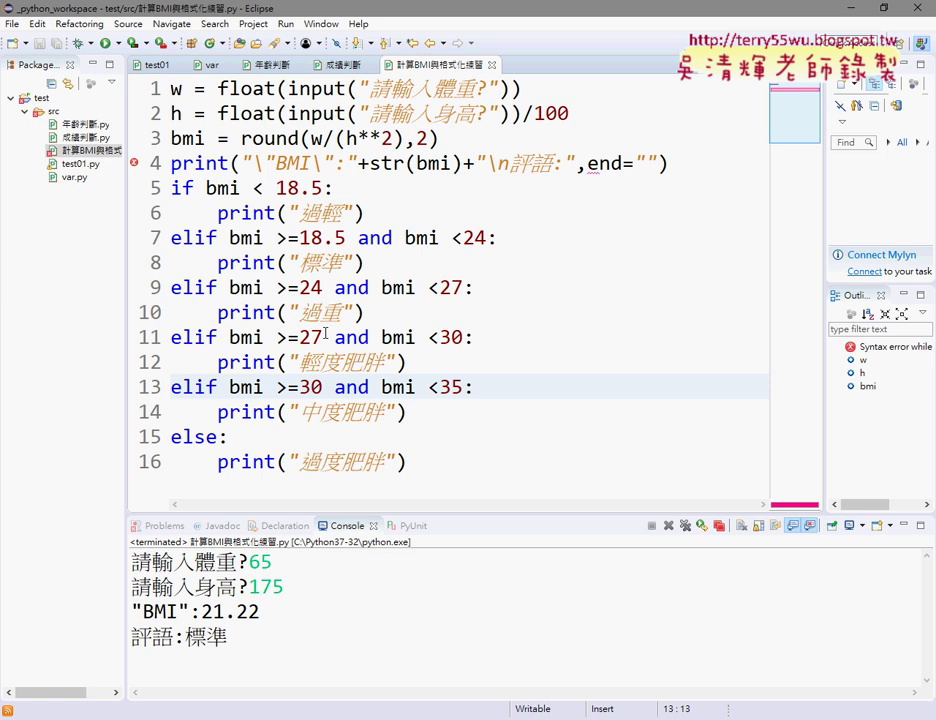
drag(241, 138, 317, 138)
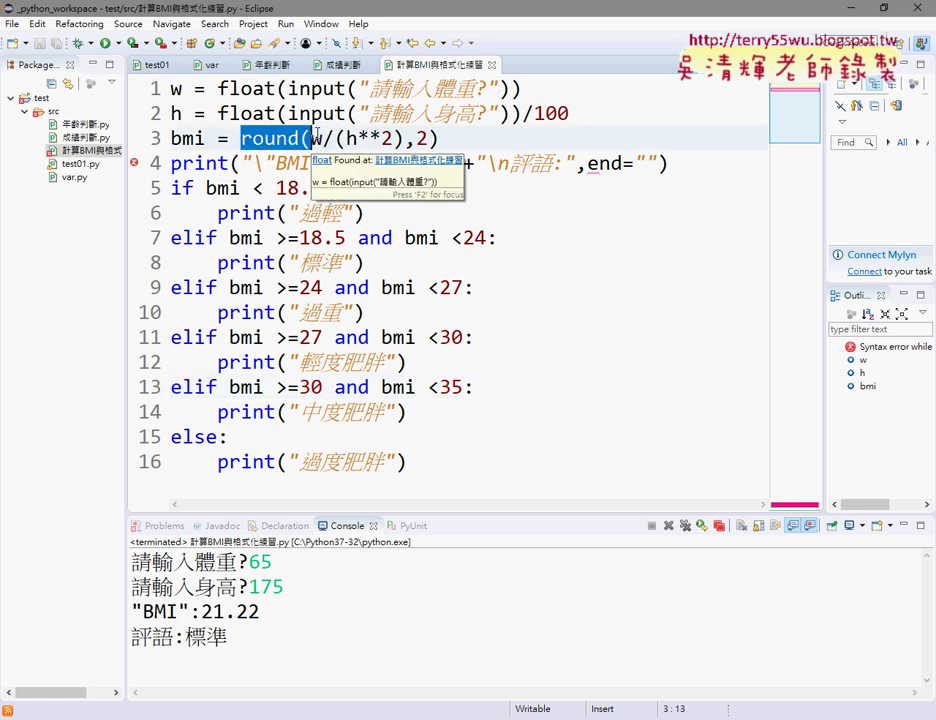
key(BackSpace)
key(Right)
key(Right)
key(Right)
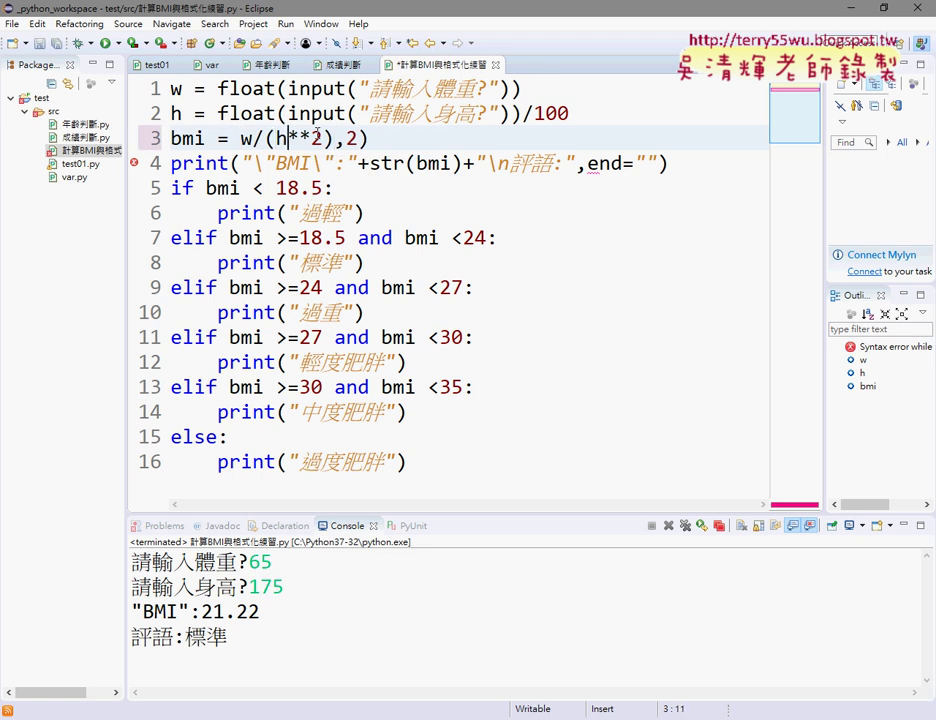
key(Right)
key(Right)
key(Right)
key(Right)
key(Delete)
key(Delete)
key(Delete)
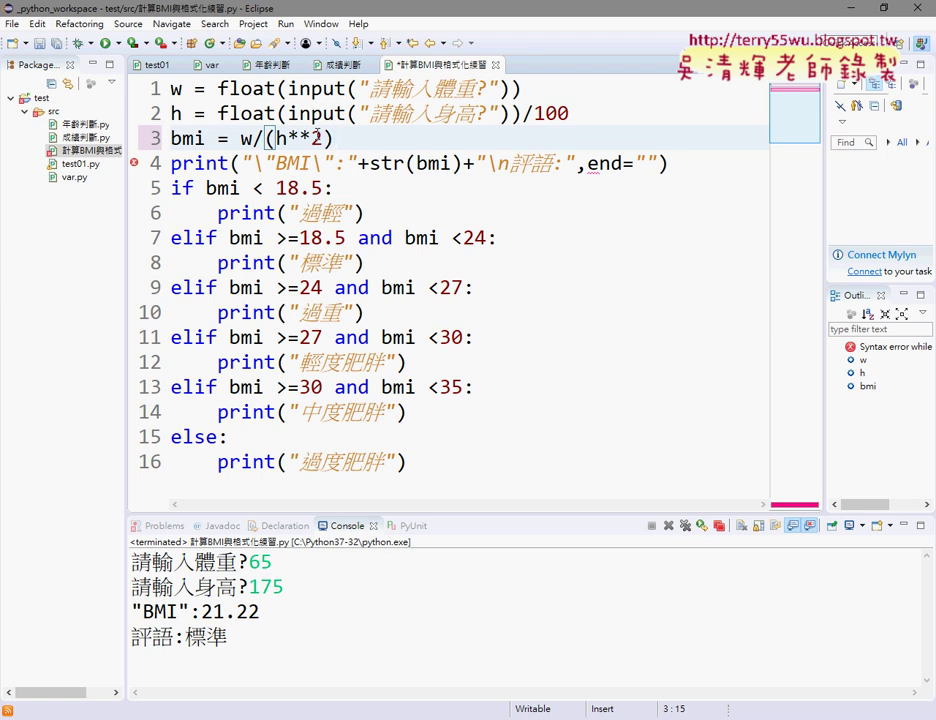
click(487, 162)
drag(487, 162, 347, 162)
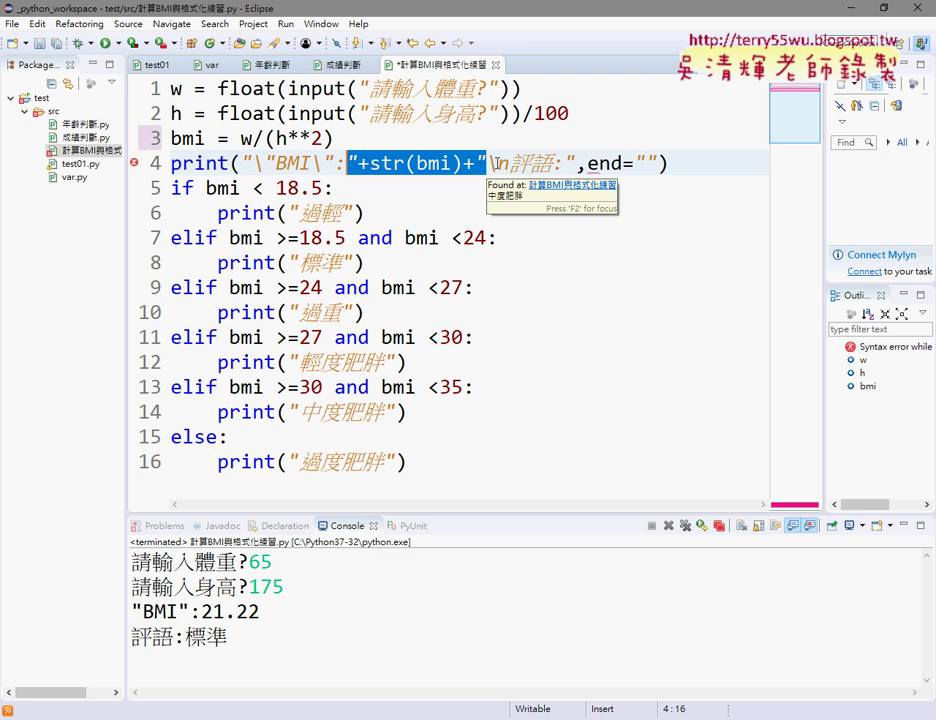
Step: Replace the +str(bmi)+ concatenation with a {:.2f} placeholder in line 4's output string
key(Delete)
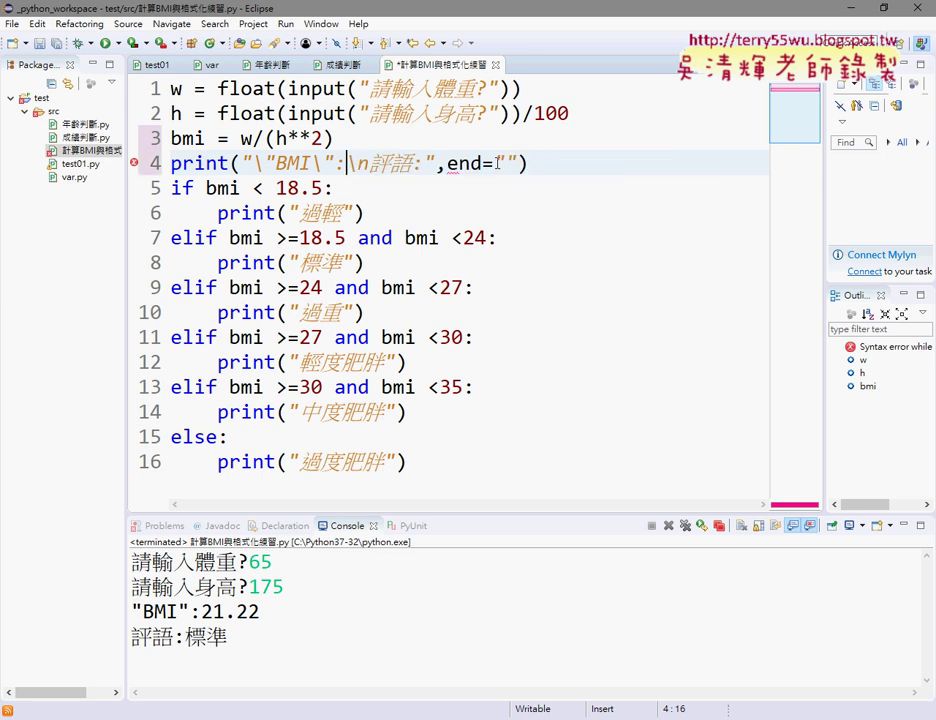
text({})
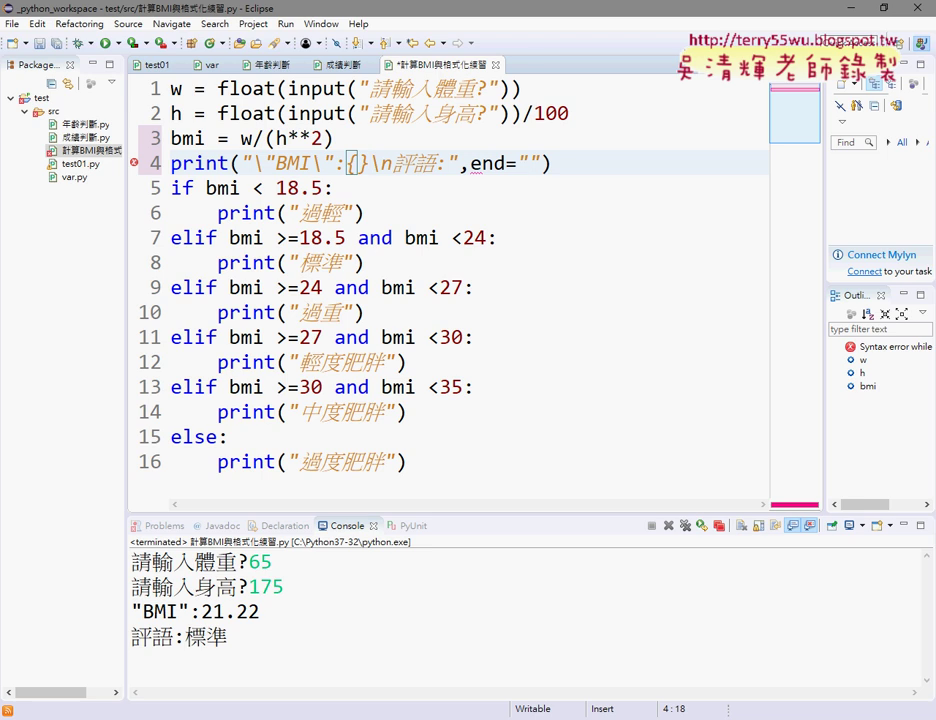
key(Left)
text(:)
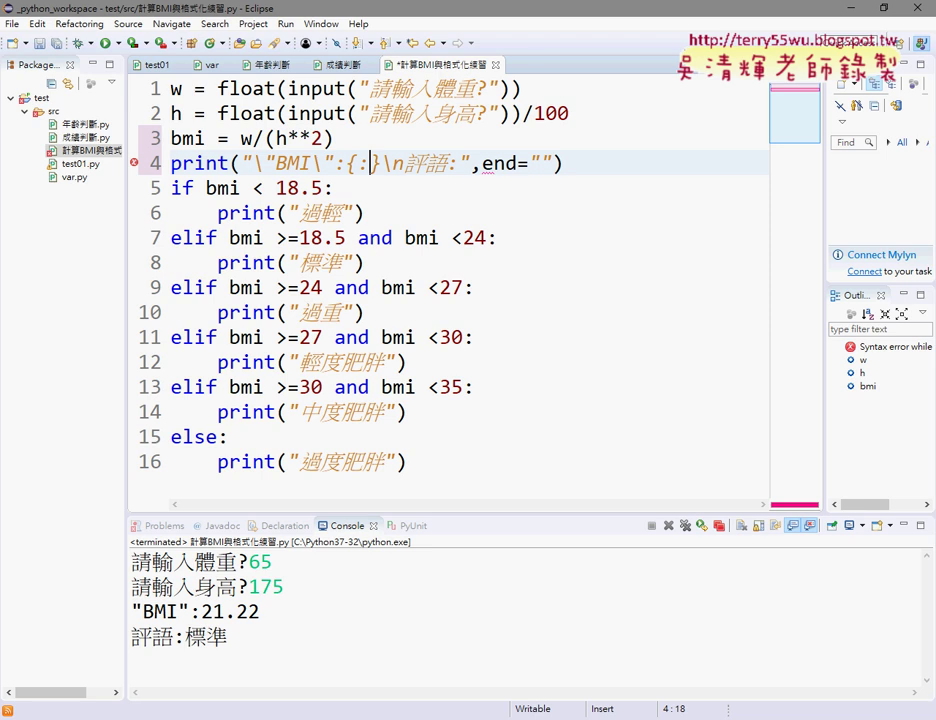
text(.)
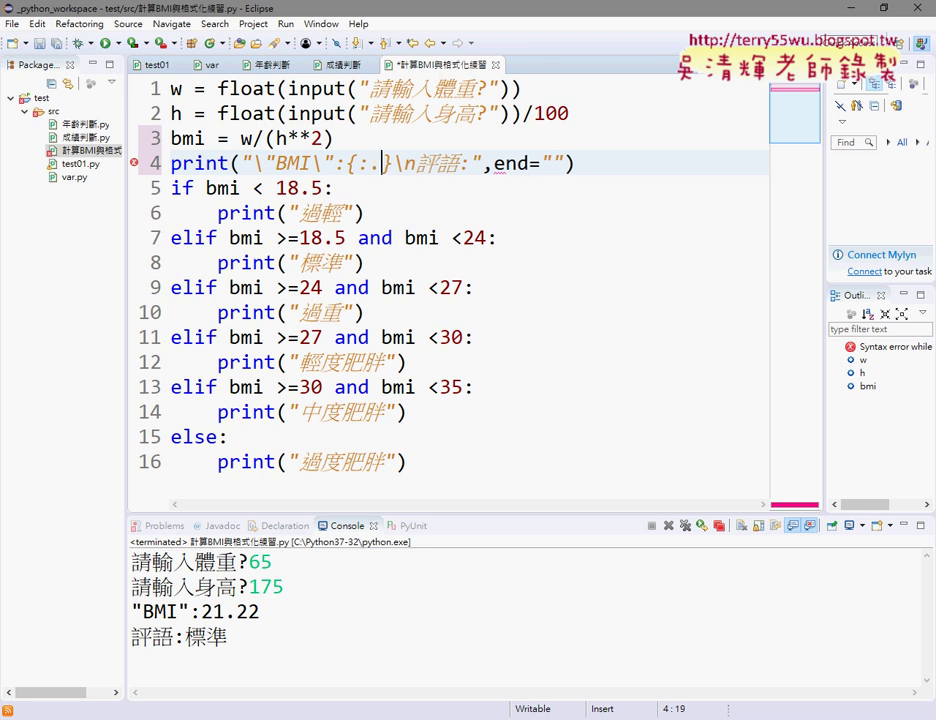
text(2)
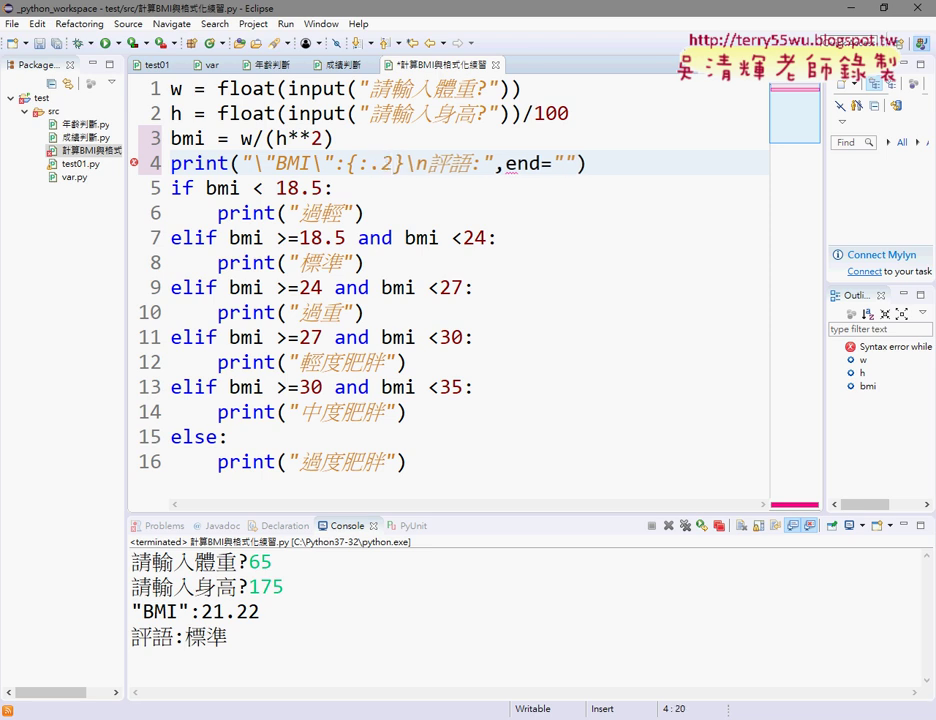
text(f)
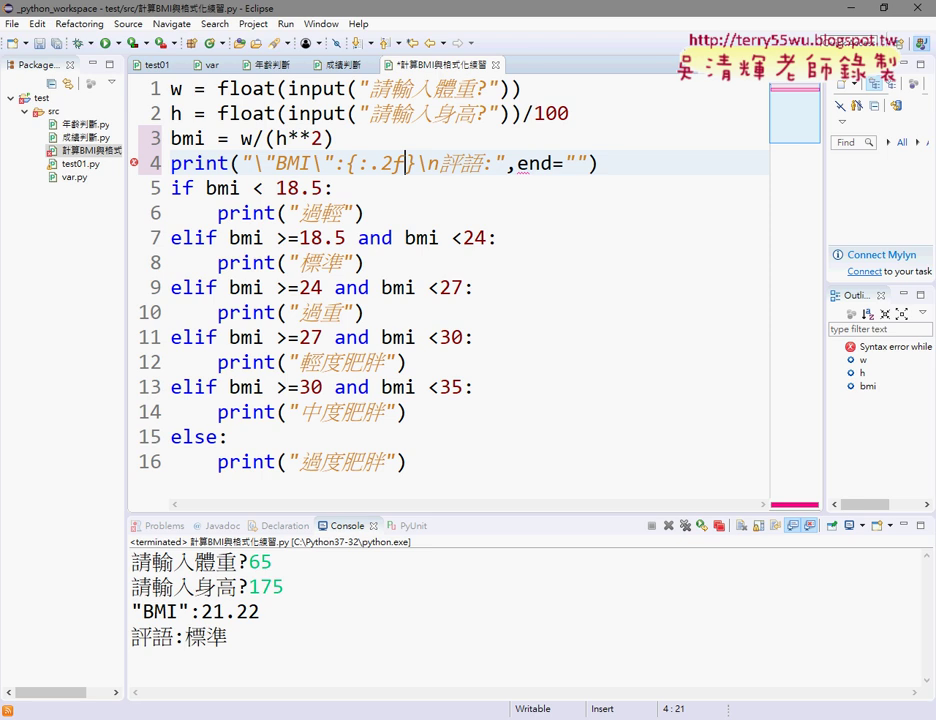
Step: Try deleting the :.2f spec, undo it, and select the whole output string on line 4
drag(358, 163, 394, 164)
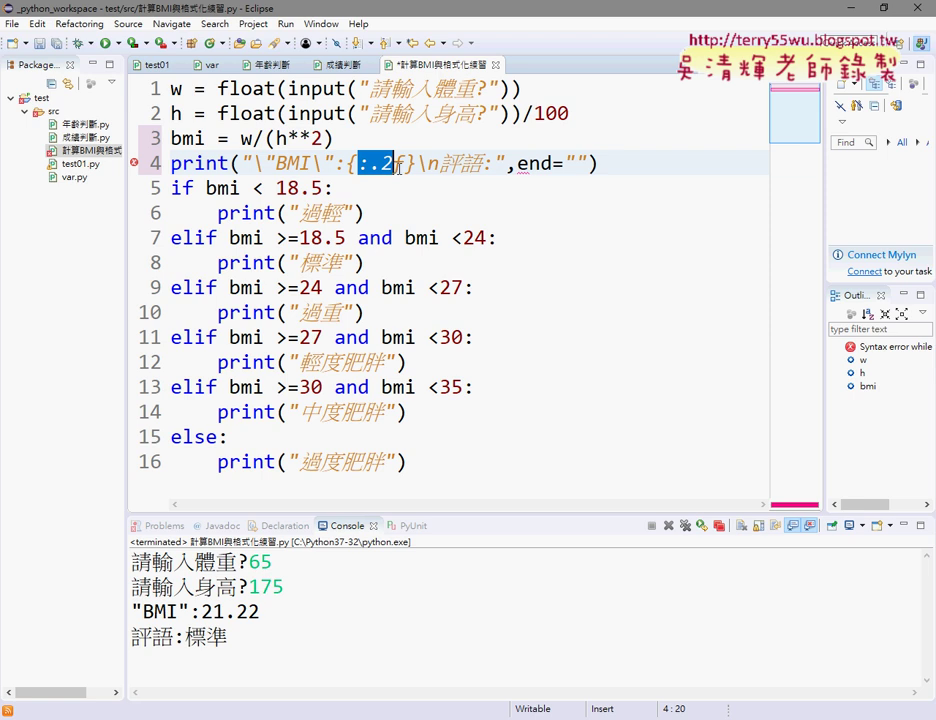
key(Delete)
key(Delete)
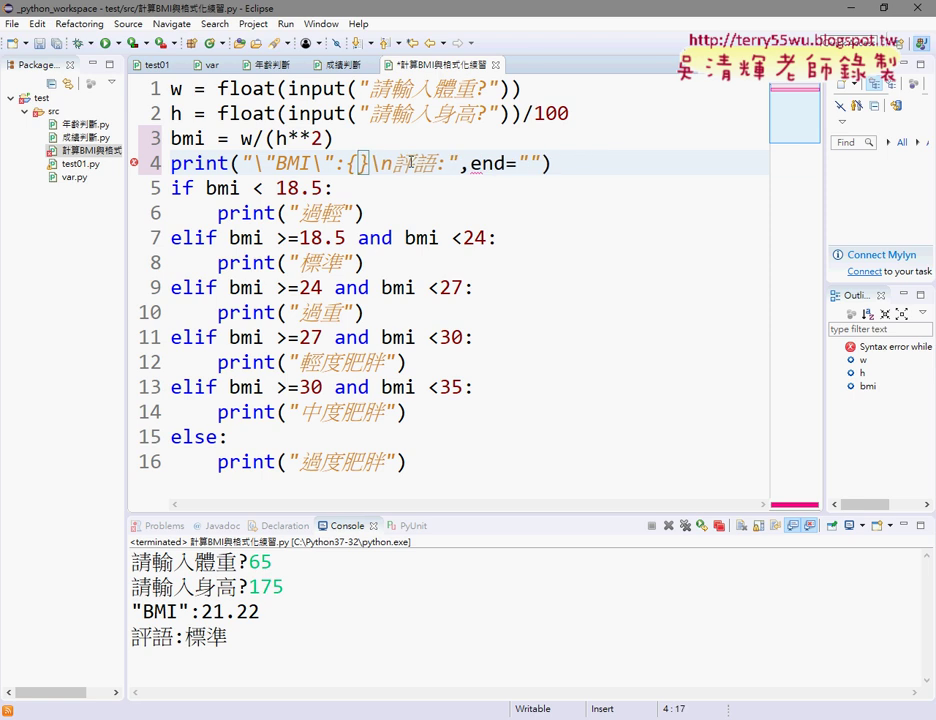
key(ctrl+z)
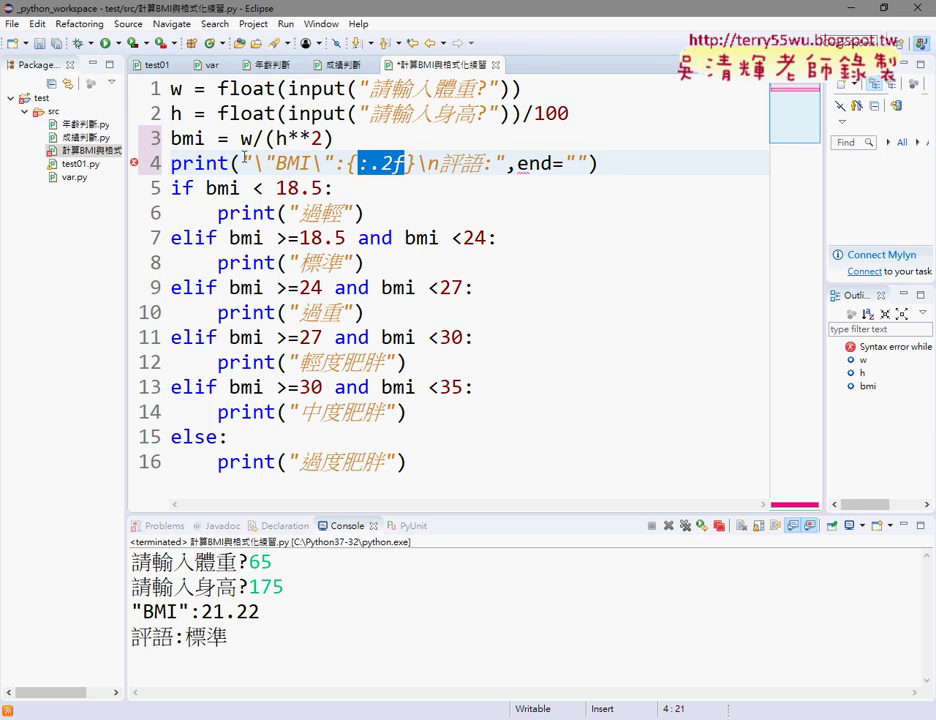
drag(242, 162, 506, 163)
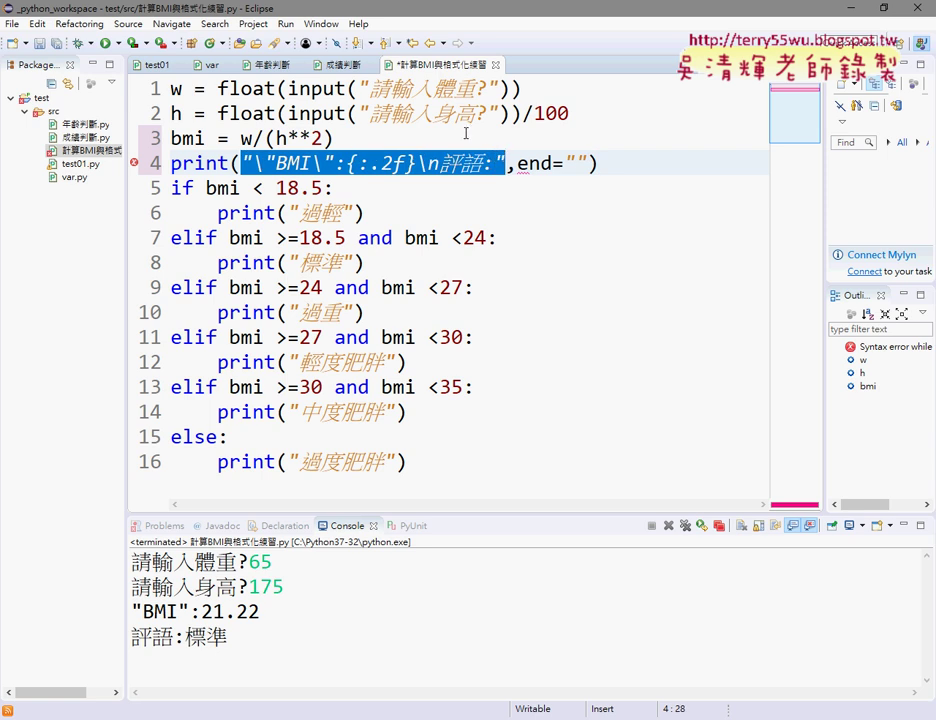
Step: Append .format(bmi) after the closing quote of line 4's output string
key(Right)
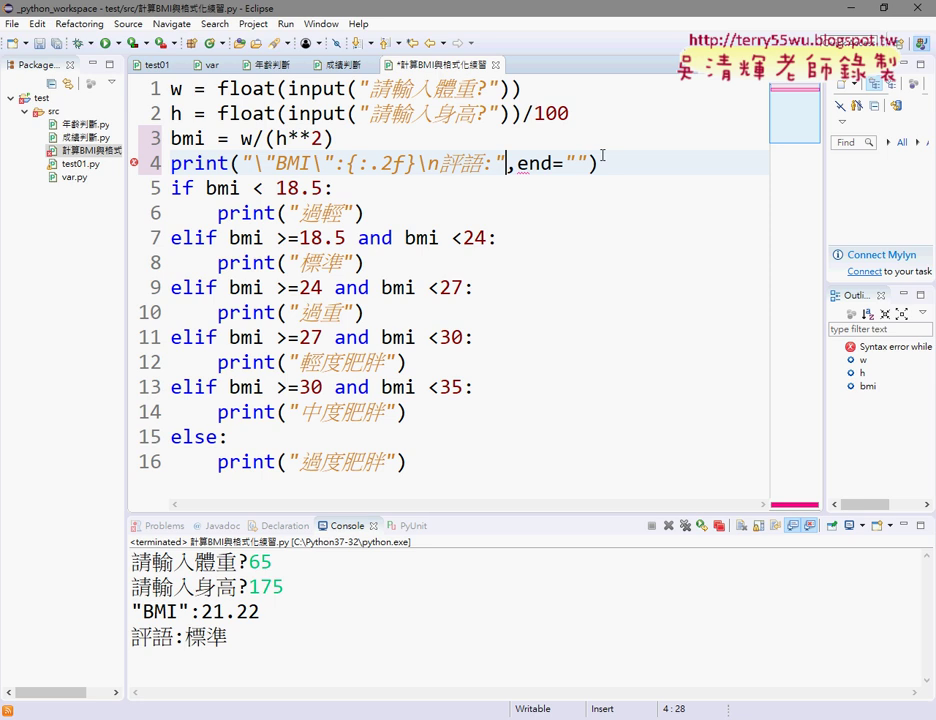
text(.)
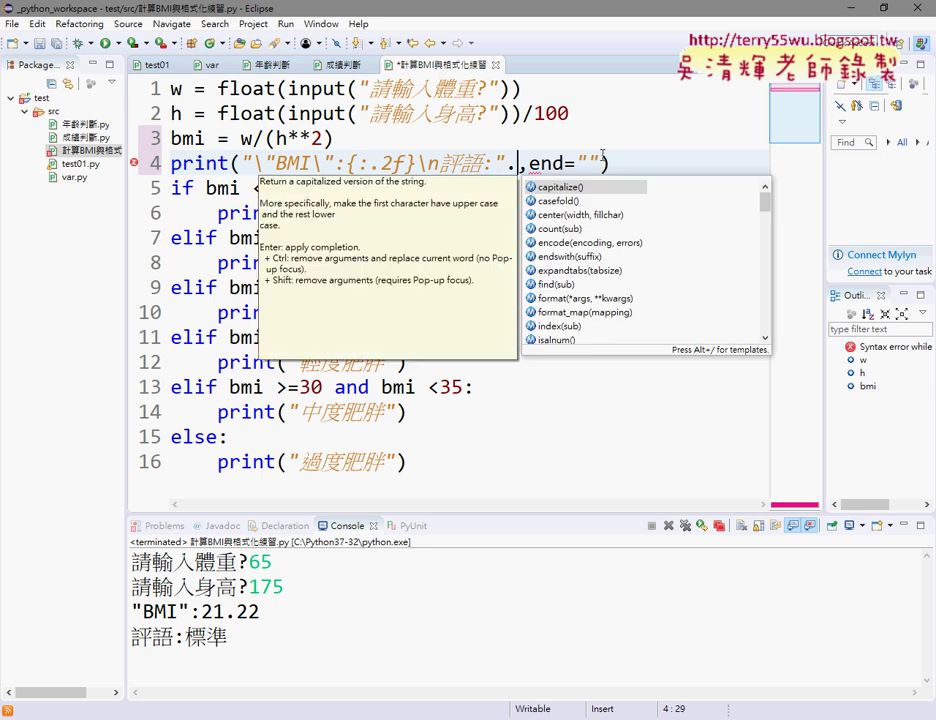
text(f)
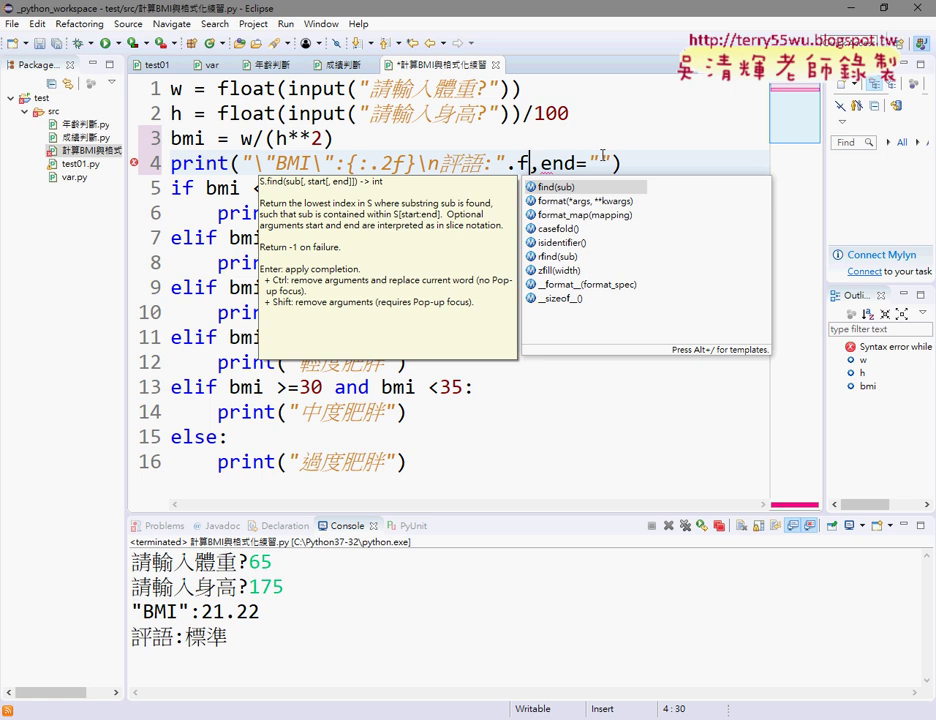
text(orm)
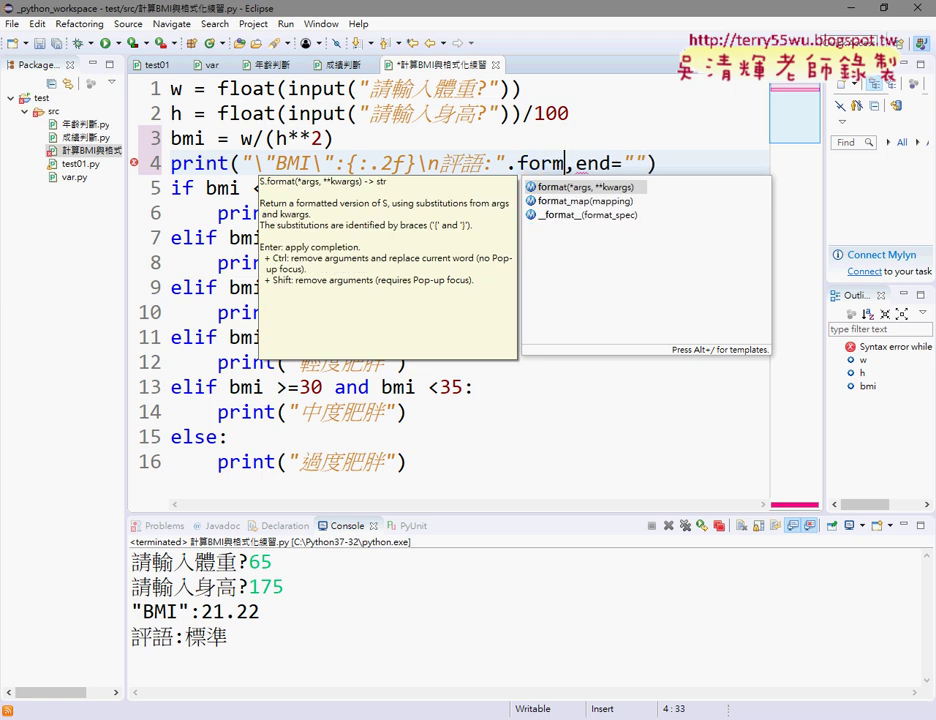
text(at)
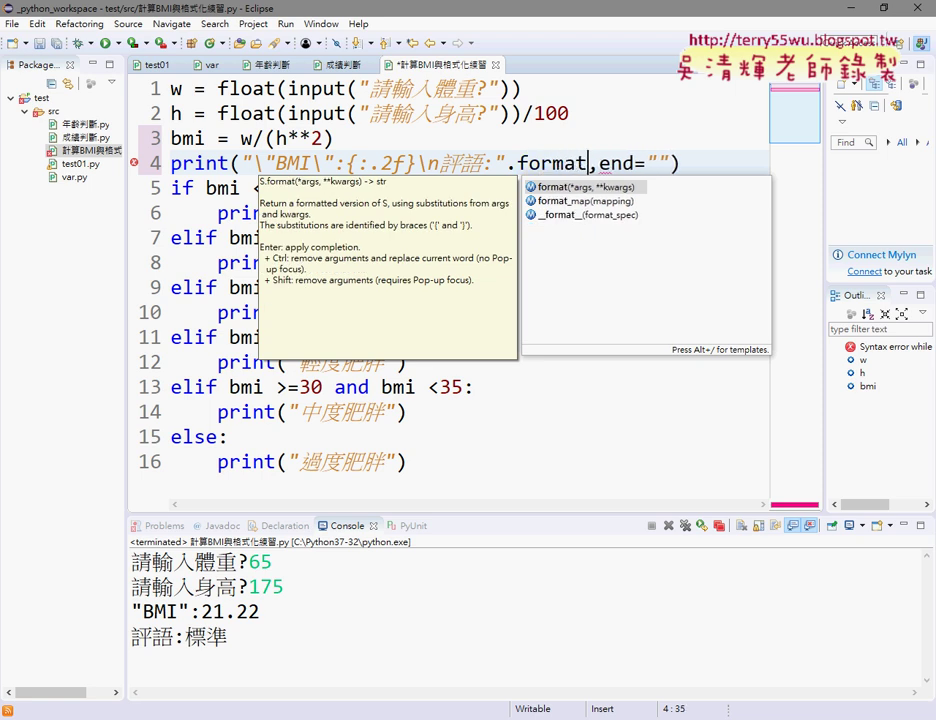
text(()
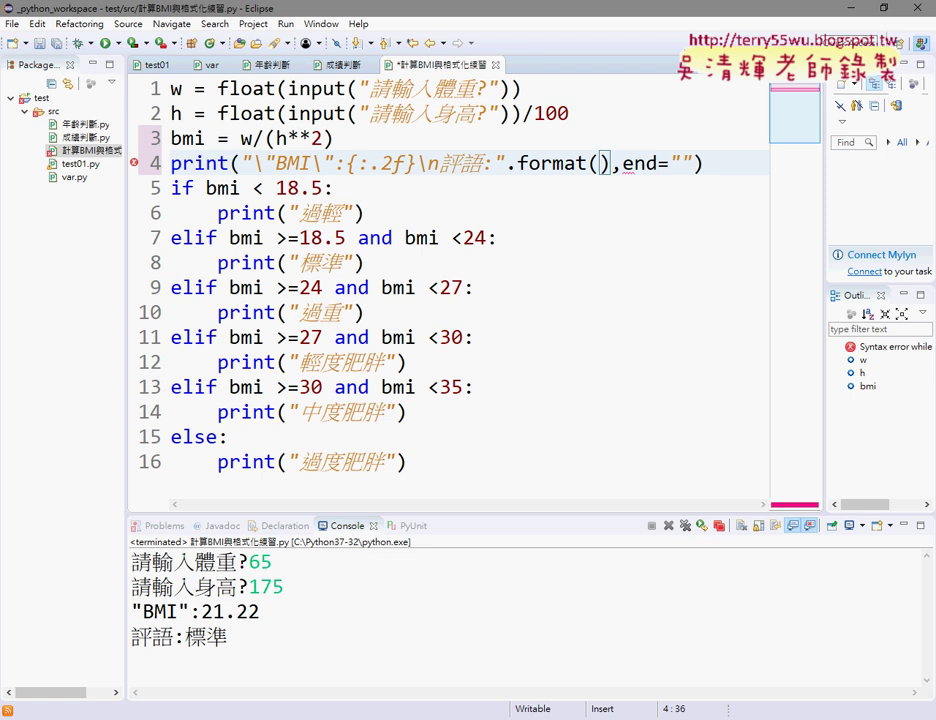
text(bmi)
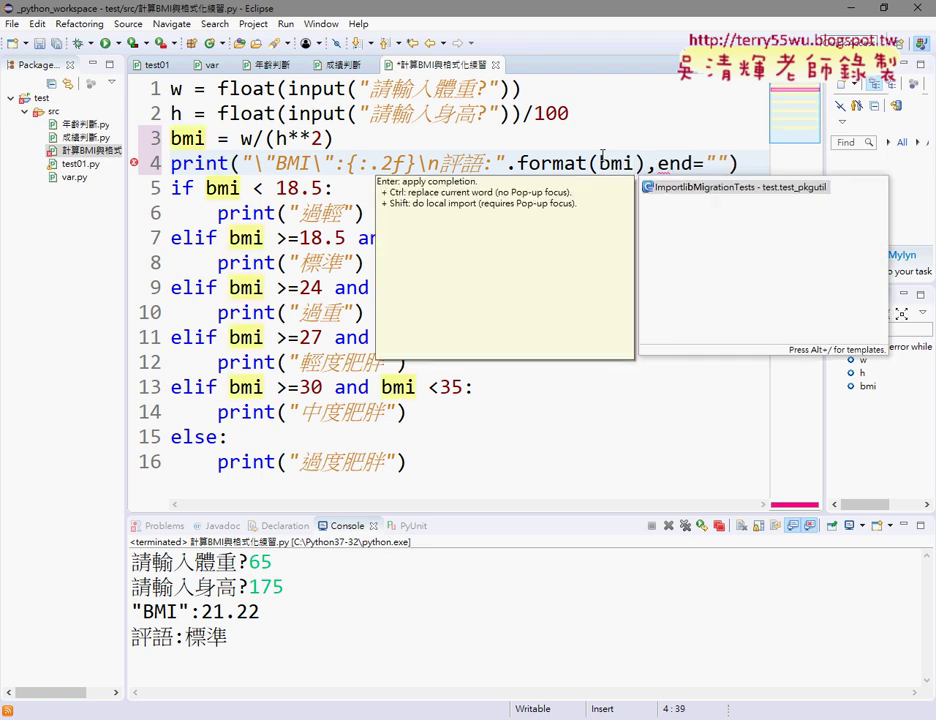
click(643, 127)
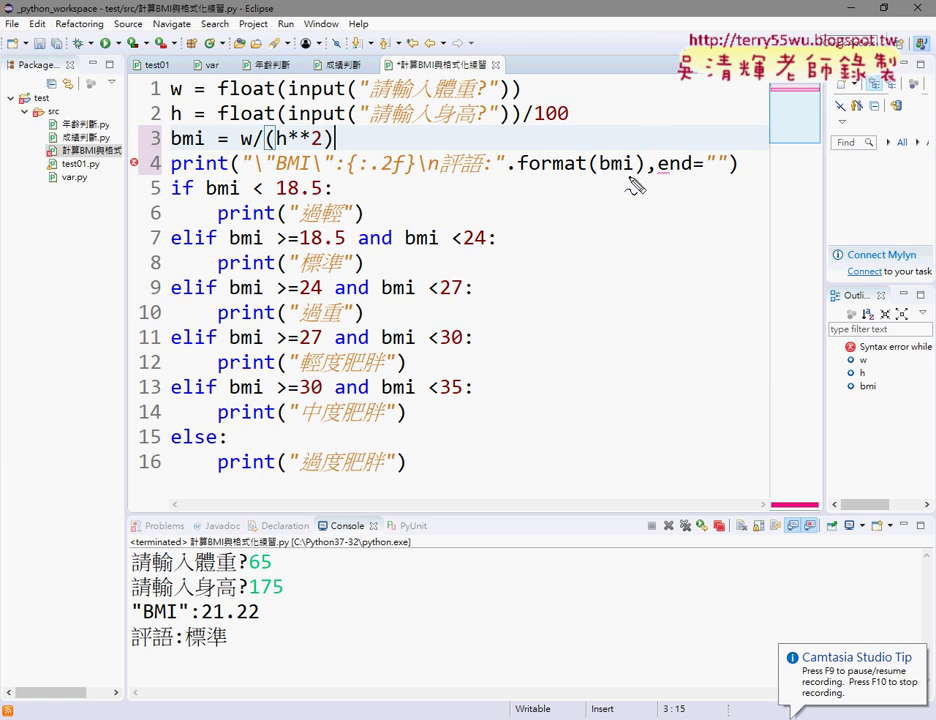
mouse_move(613, 175)
mouse_down()
mouse_move(407, 140)
mouse_move(357, 183)
mouse_up()
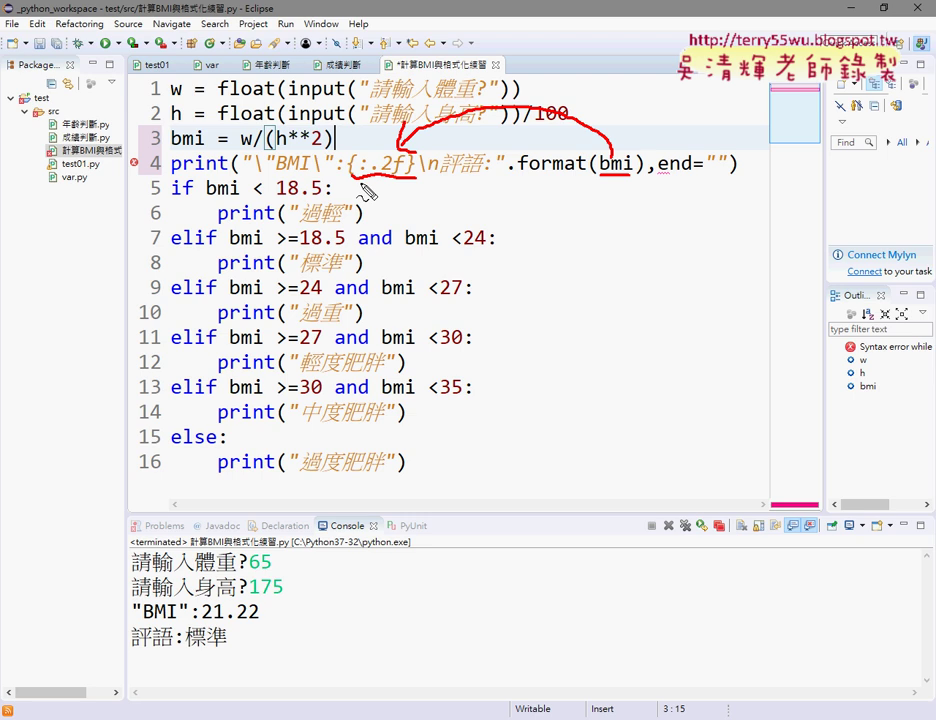
key(Escape)
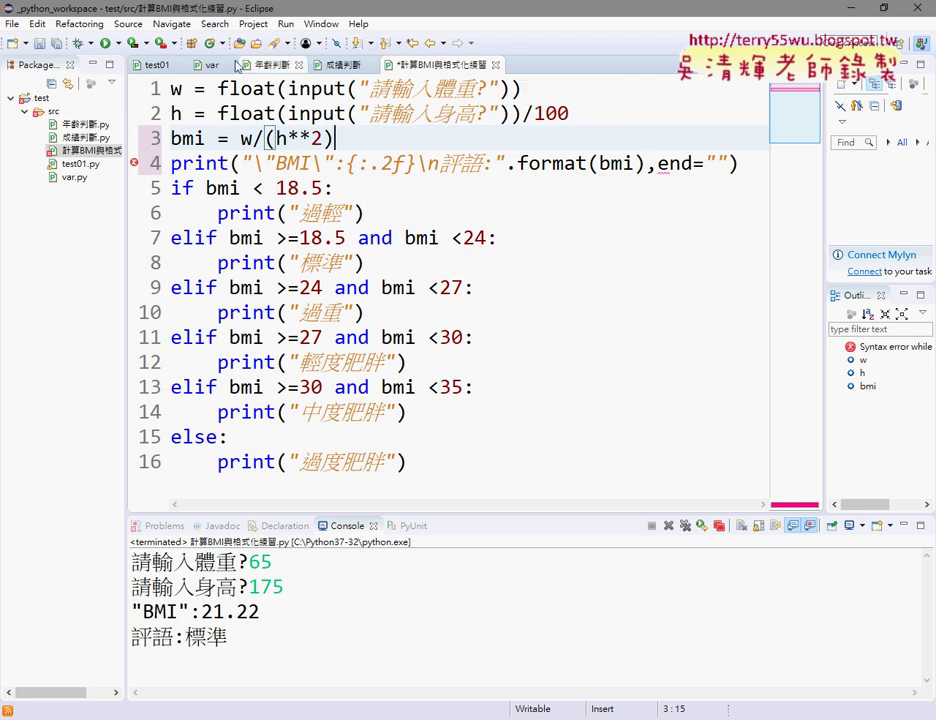
Step: Save and launch the BMI script, enlarging the console area
click(110, 42)
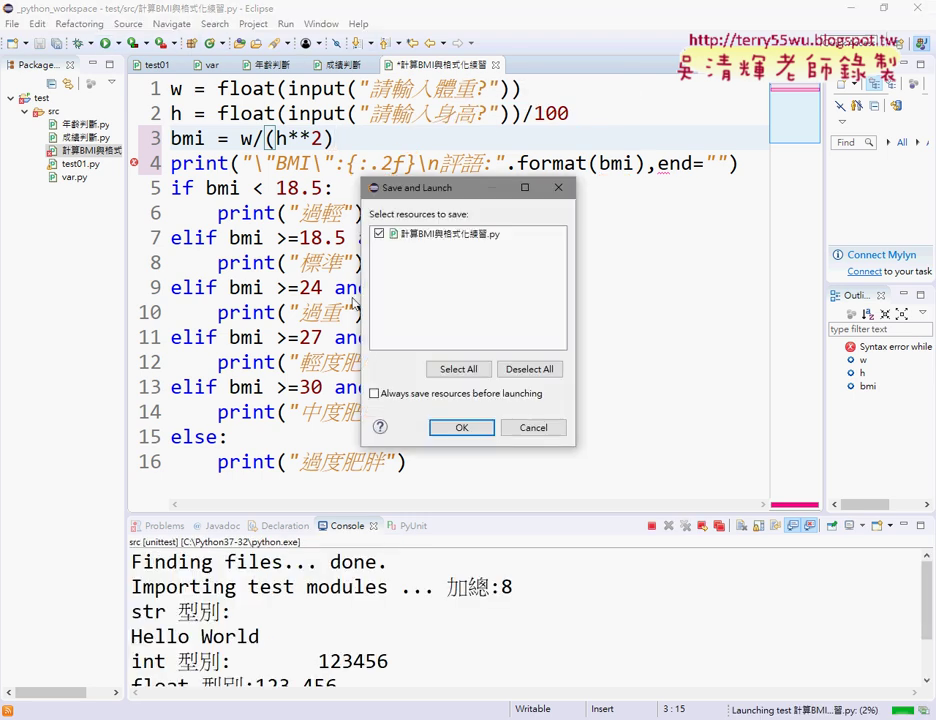
click(460, 424)
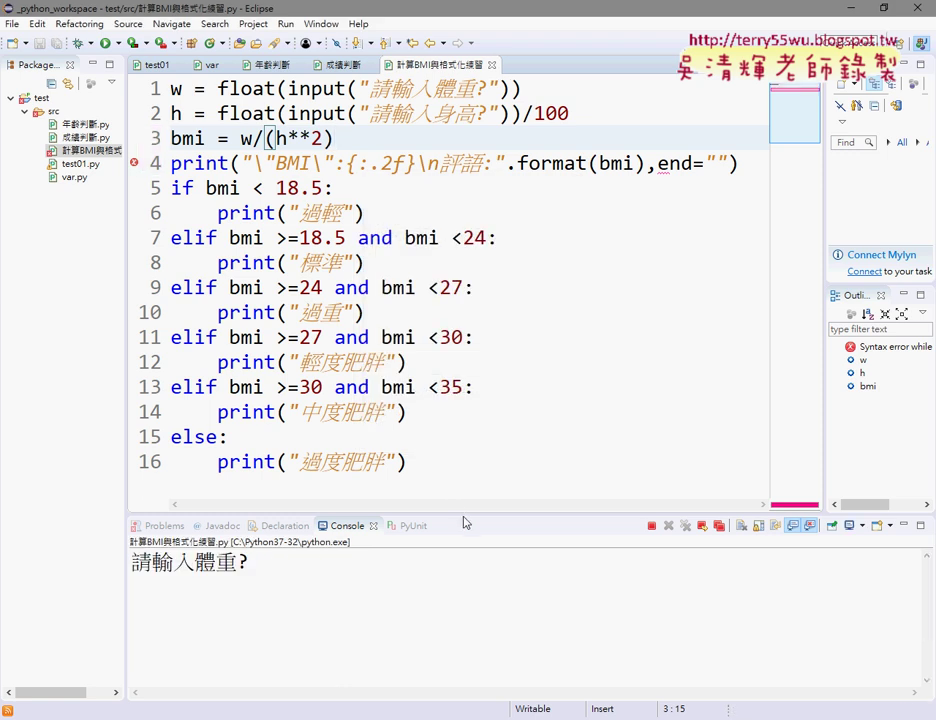
mouse_move(464, 513)
mouse_down()
mouse_move(475, 287)
mouse_move(445, 212)
mouse_up()
Step: Enter weight 65 and height 175 in the console, getting BMI 21.22 rated 標準
click(460, 303)
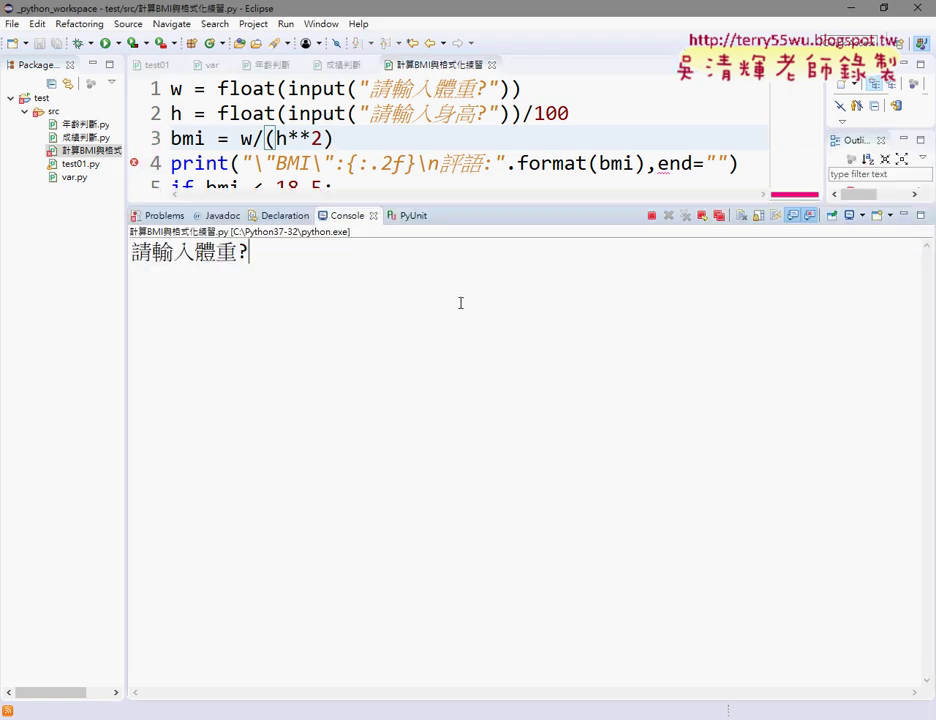
text(65)
key(Return)
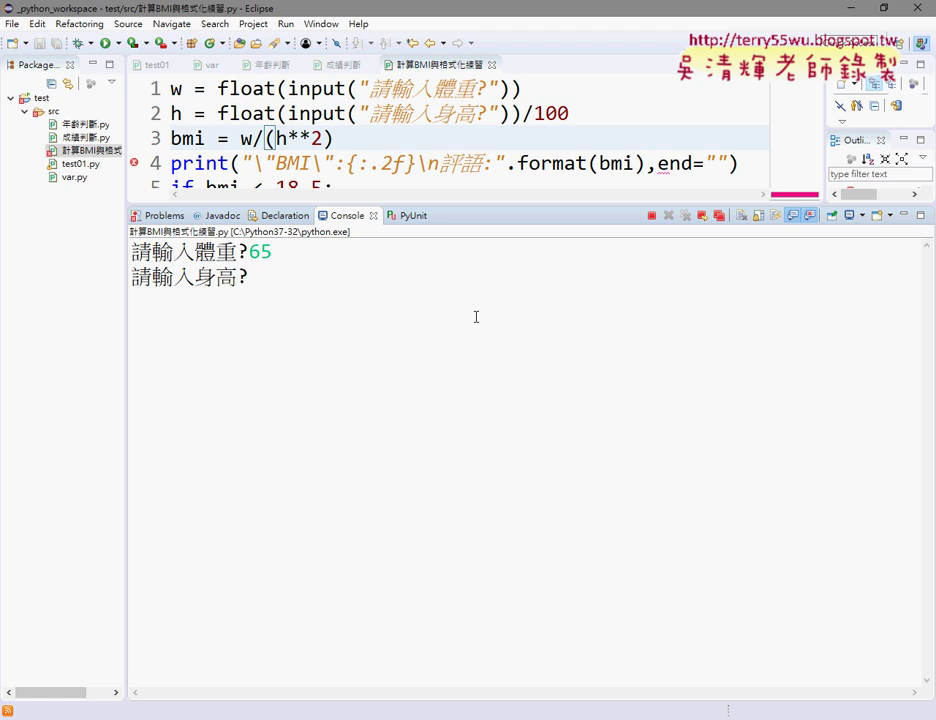
text(175)
key(Return)
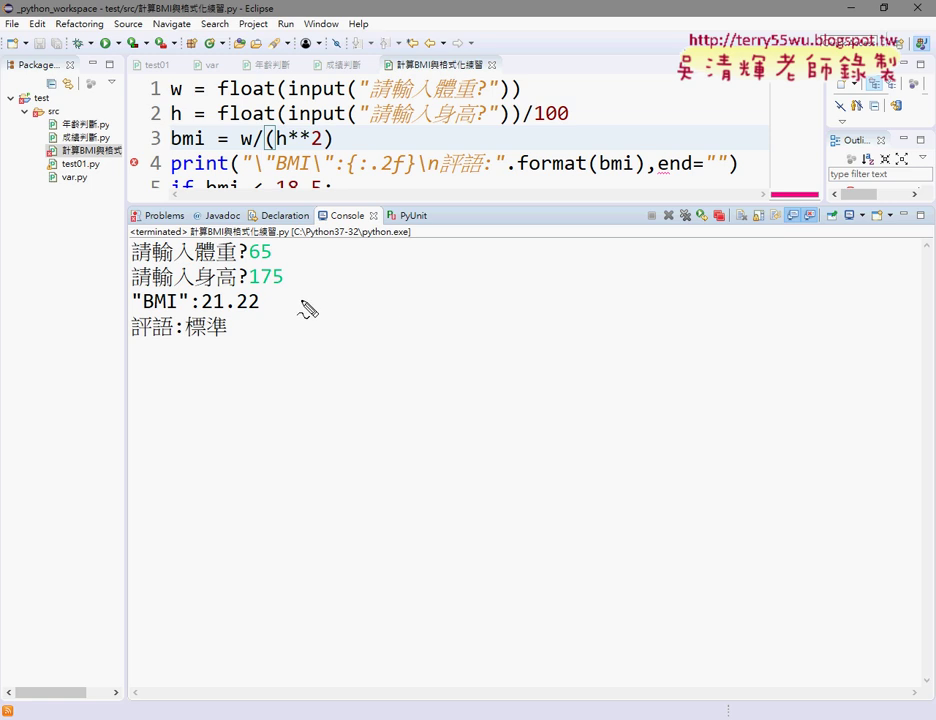
mouse_move(257, 312)
mouse_down()
mouse_move(202, 314)
mouse_move(255, 322)
mouse_up()
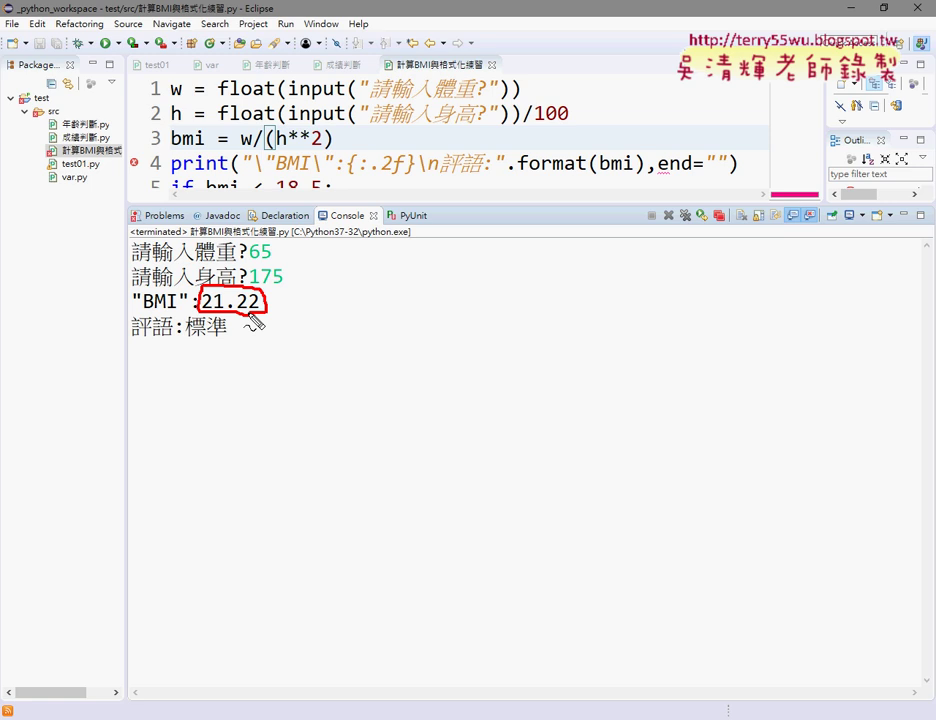
key(Escape)
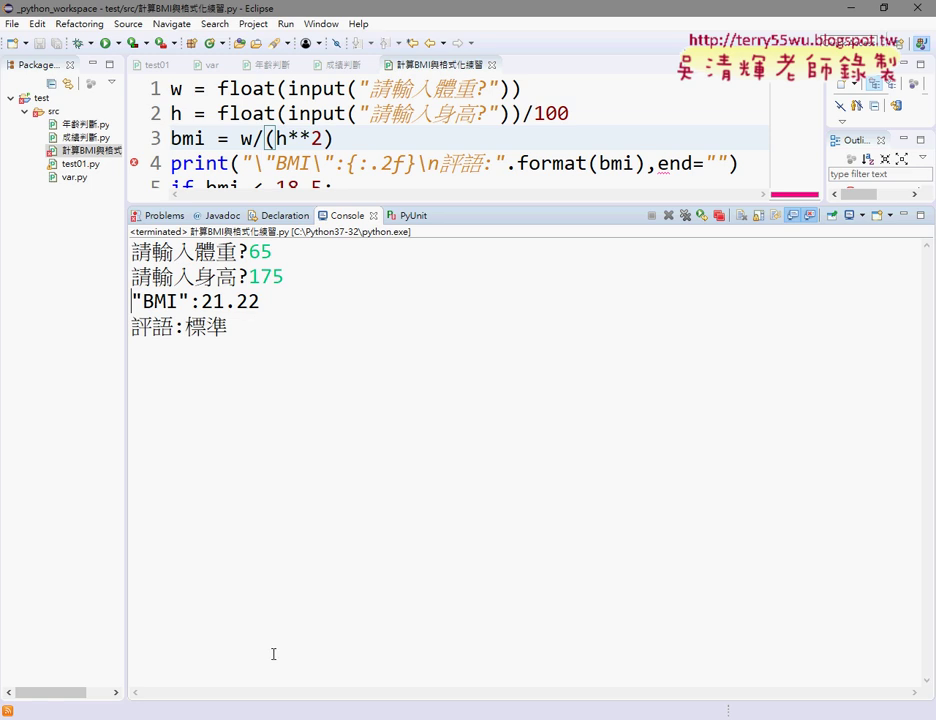
Step: Switch to BMI.xlsm and run IF_BMI with weight 88 and height 175, dismissing the 28.73 輕度肥胖 result
mouse_move(245, 715)
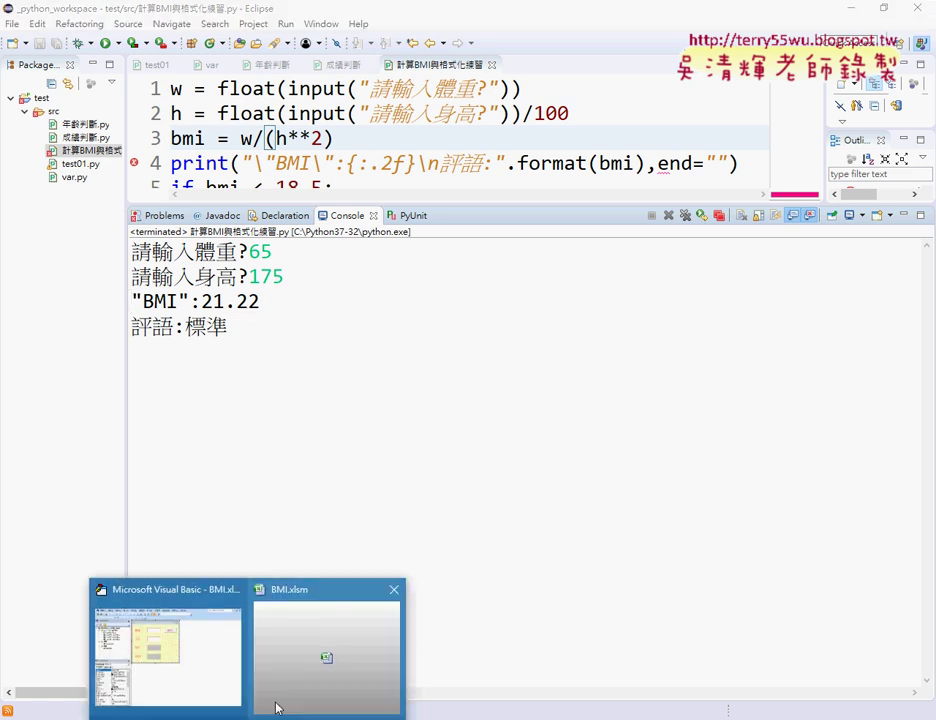
click(285, 660)
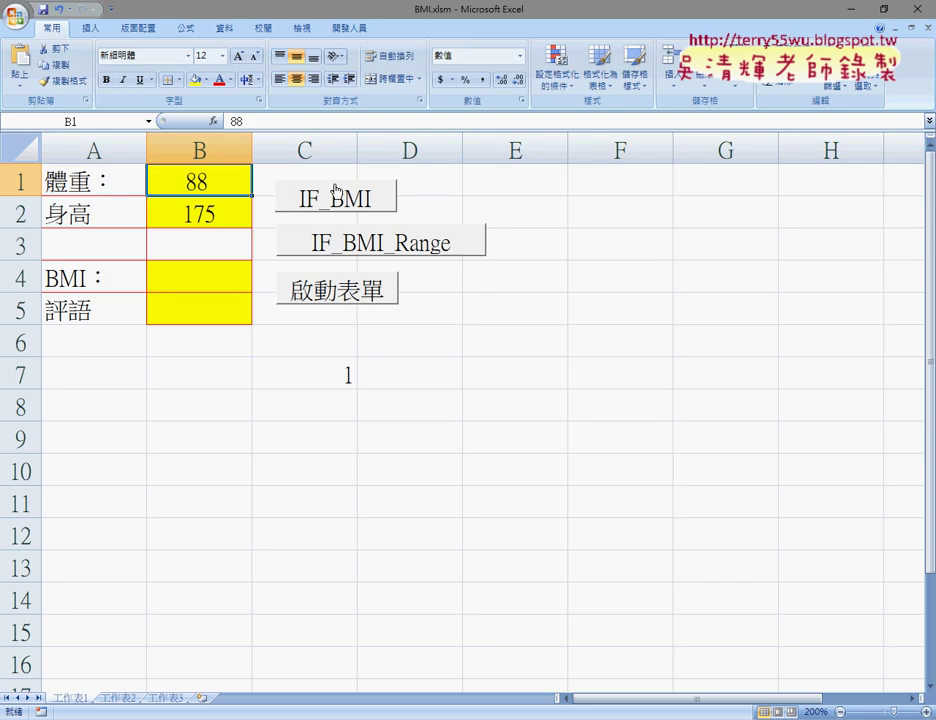
click(347, 196)
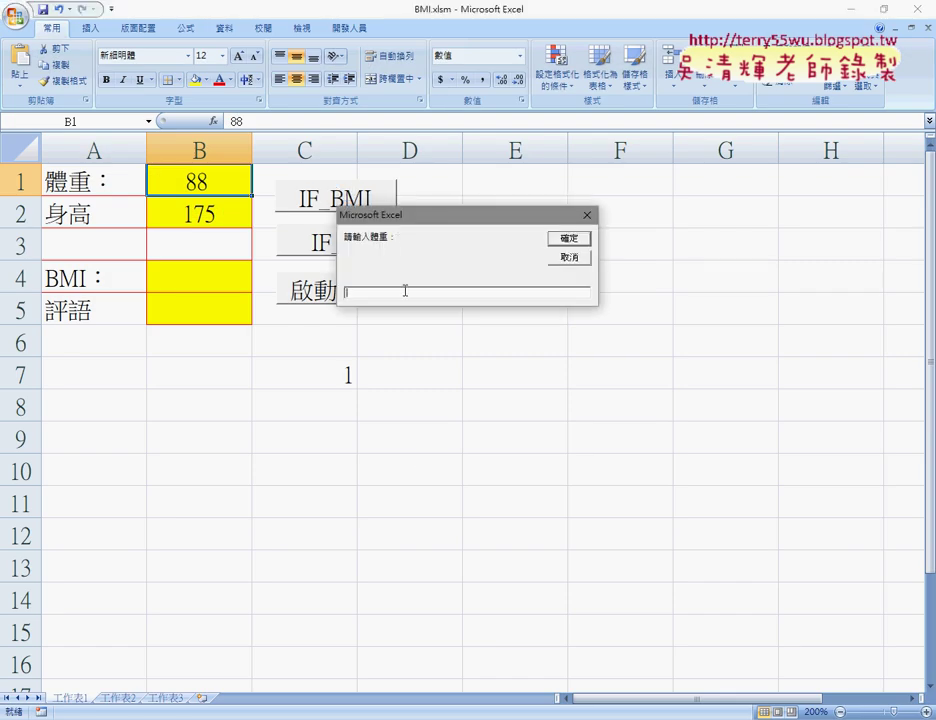
text(88)
key(Return)
text(175)
key(Return)
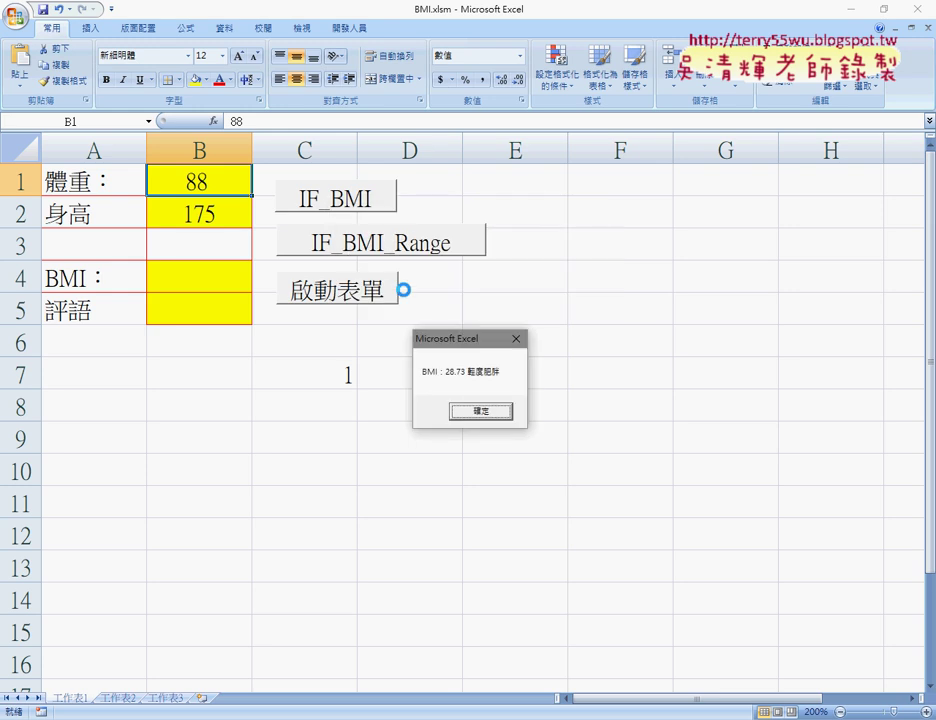
drag(440, 339, 376, 112)
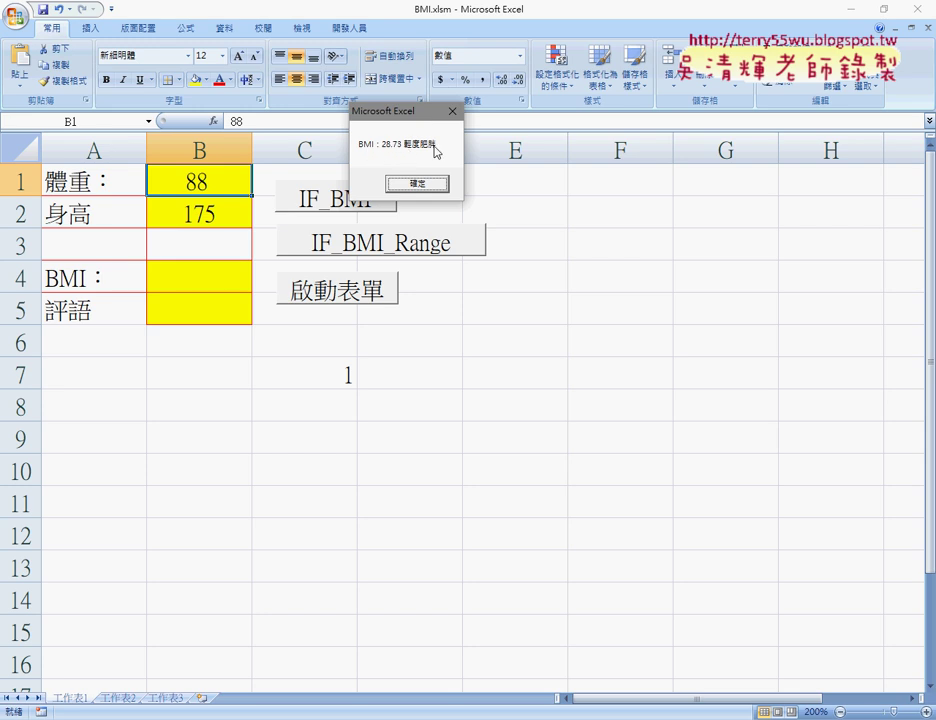
click(433, 184)
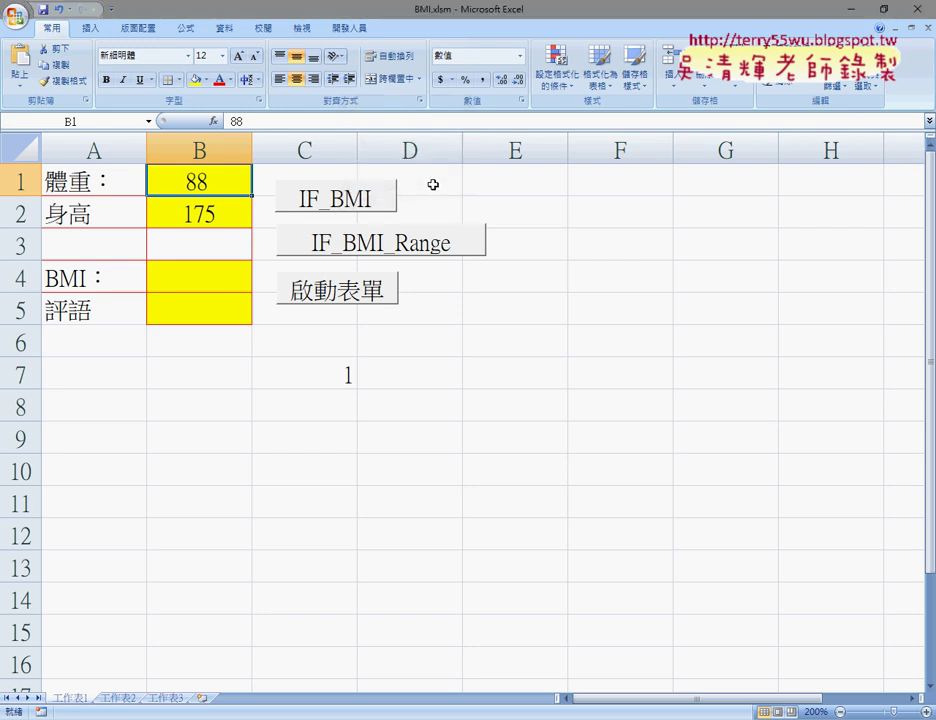
Step: Inspect the weight, height, BMI and verdict cells in column B before running the macro
click(205, 213)
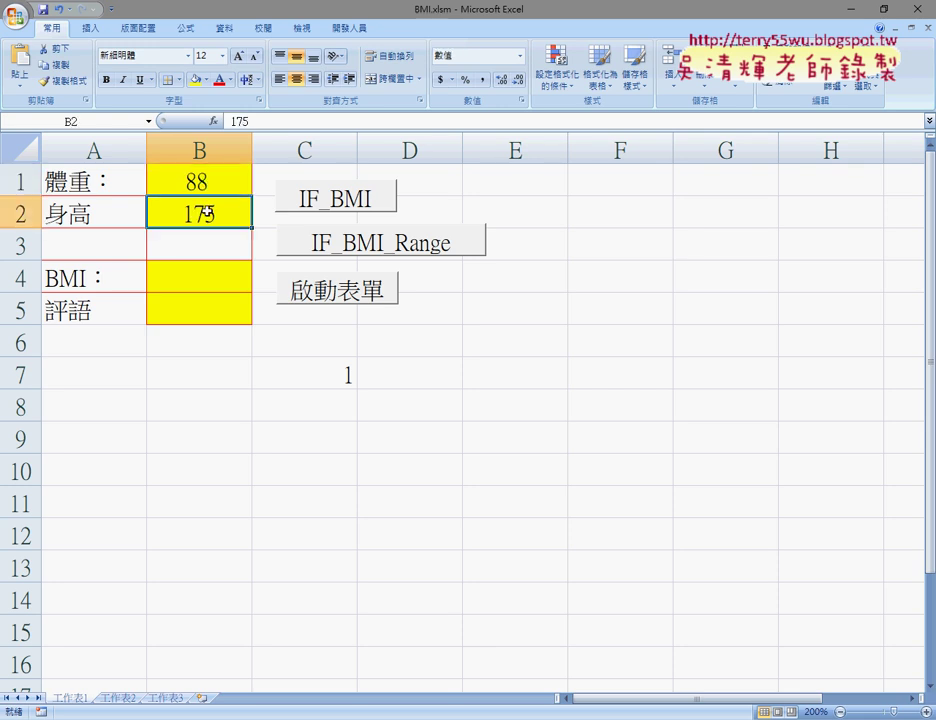
click(216, 275)
click(218, 303)
click(213, 211)
click(216, 180)
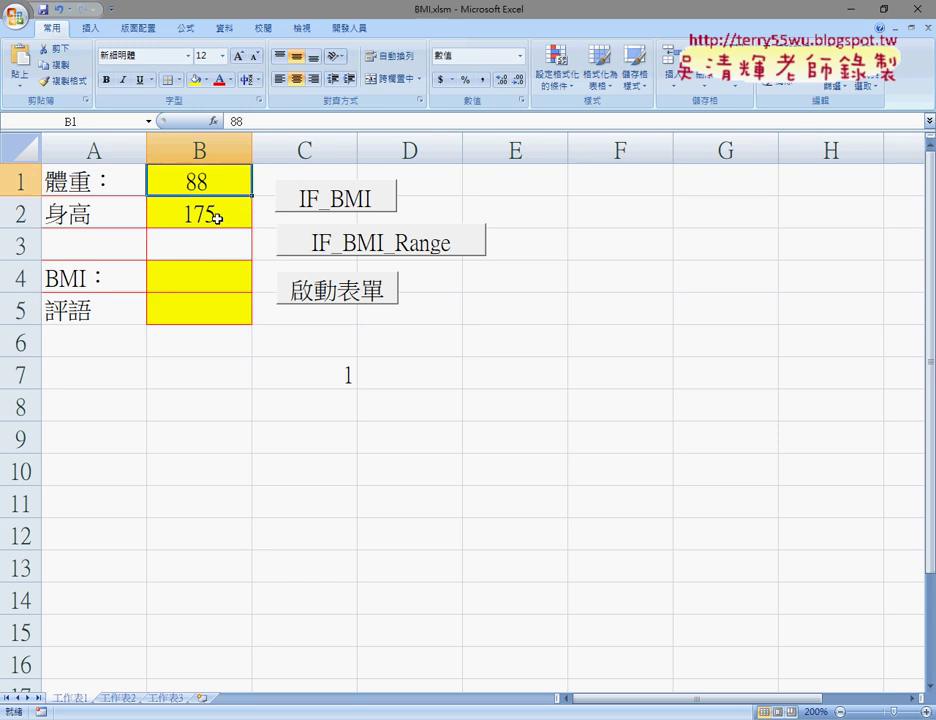
click(216, 214)
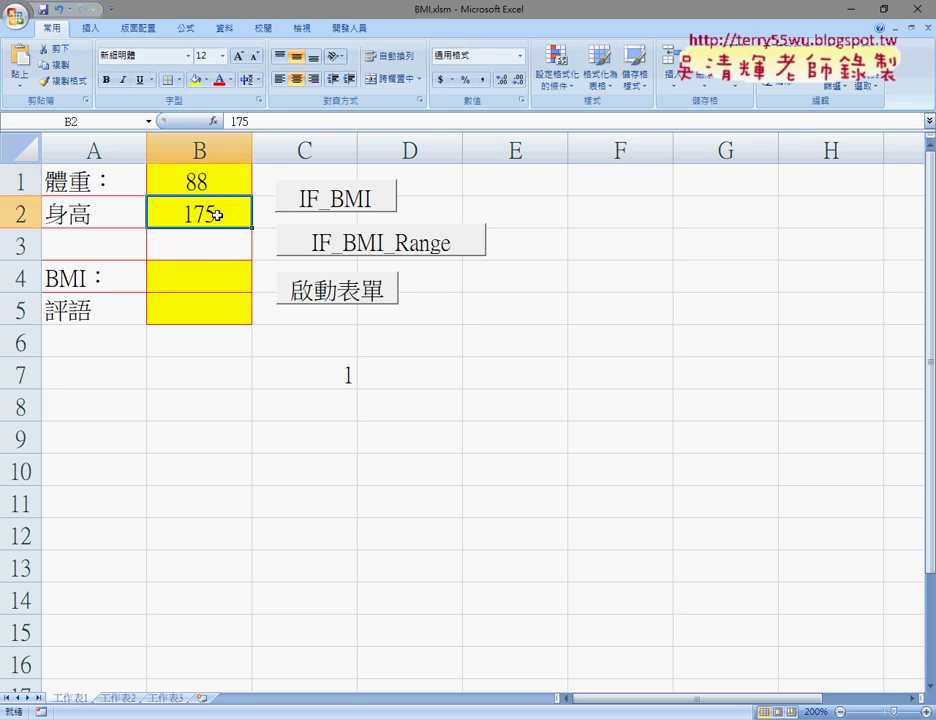
click(232, 280)
click(217, 310)
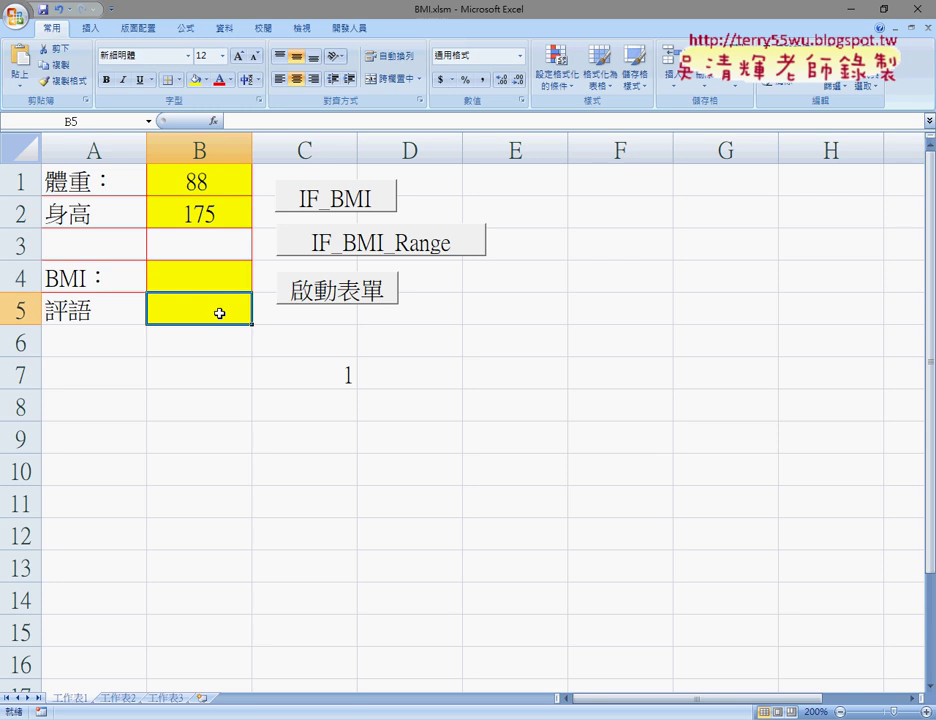
Step: Run IF_BMI_Range and check that B4 holds 28.73 and B5 holds 輕度肥胖
click(392, 243)
click(236, 276)
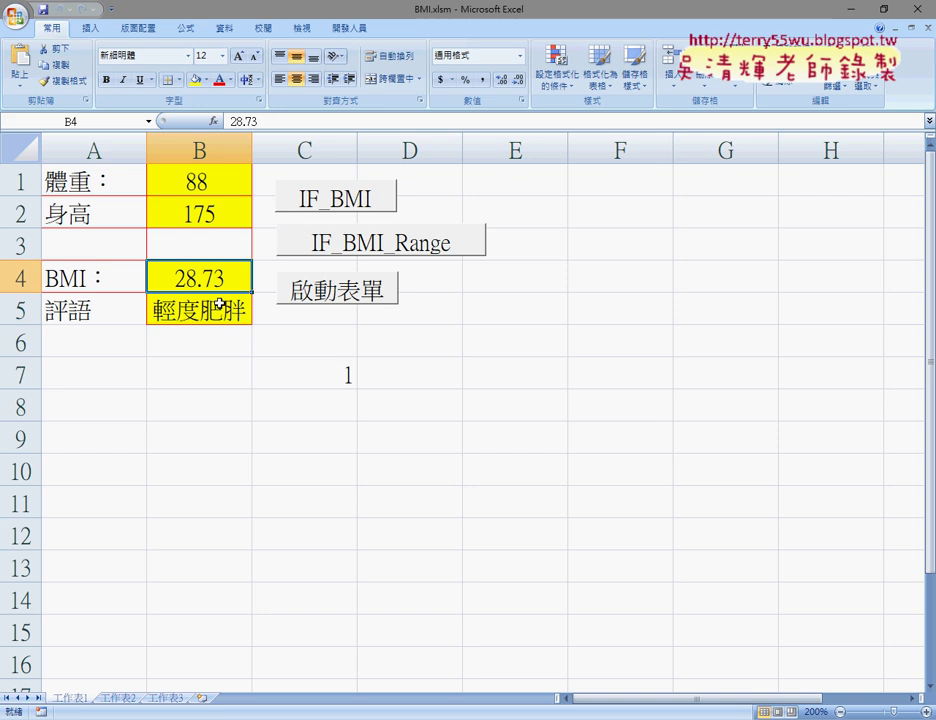
click(218, 310)
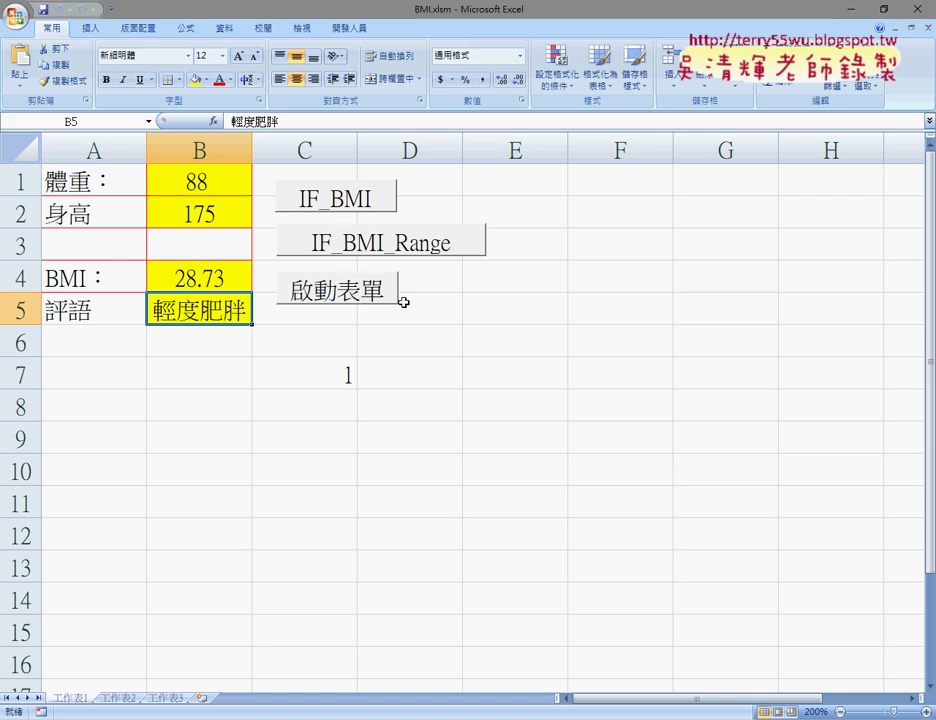
Step: Open the 啟動表單 BMI form, enter weight 88 and height 175, and calculate 28.73 輕度肥胖
click(351, 298)
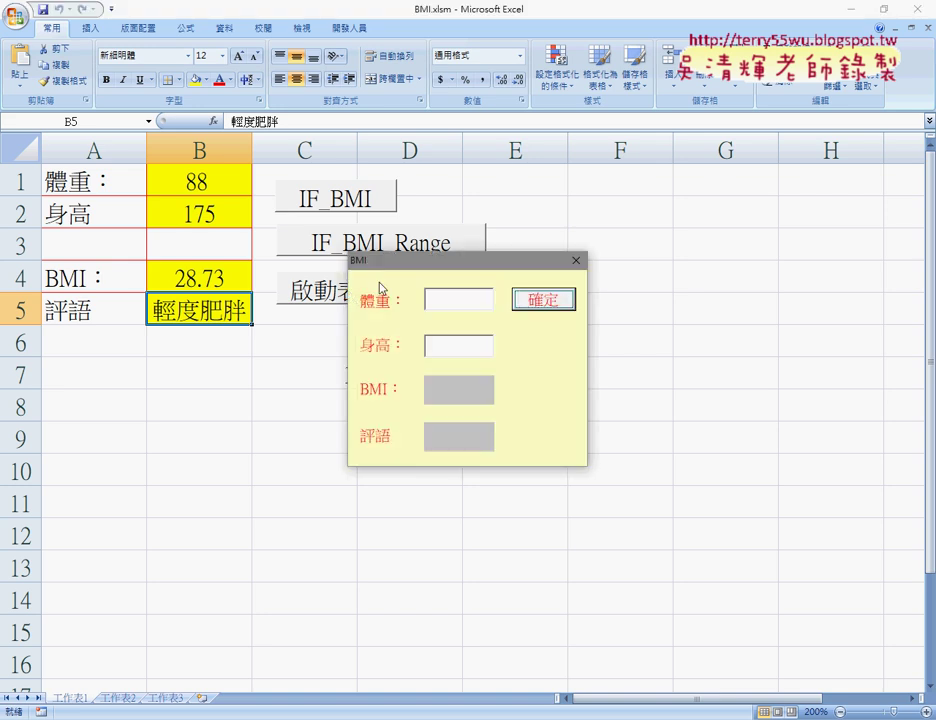
drag(400, 268, 325, 97)
click(354, 120)
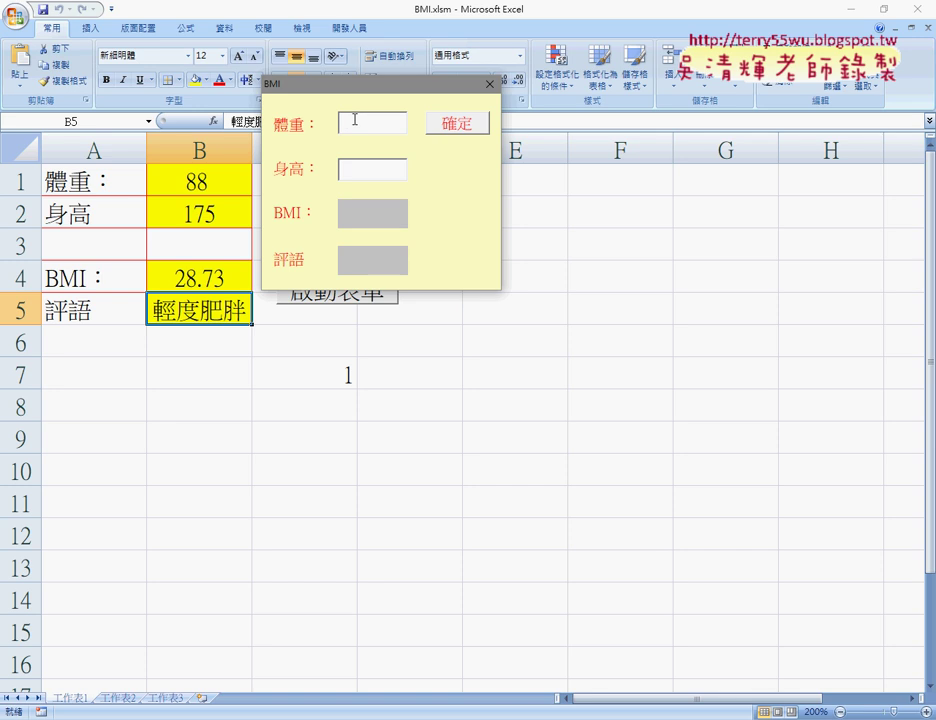
text(88)
key(Tab)
text(175)
click(477, 124)
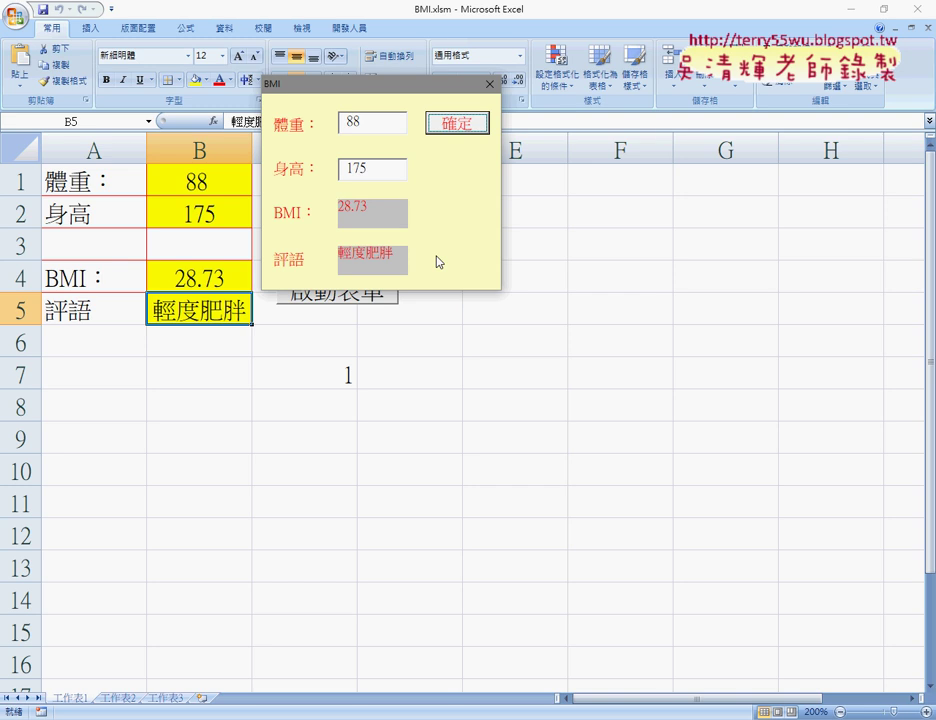
Step: Close the BMI form and open the 確定 button's Click code in the Visual Basic editor
click(489, 84)
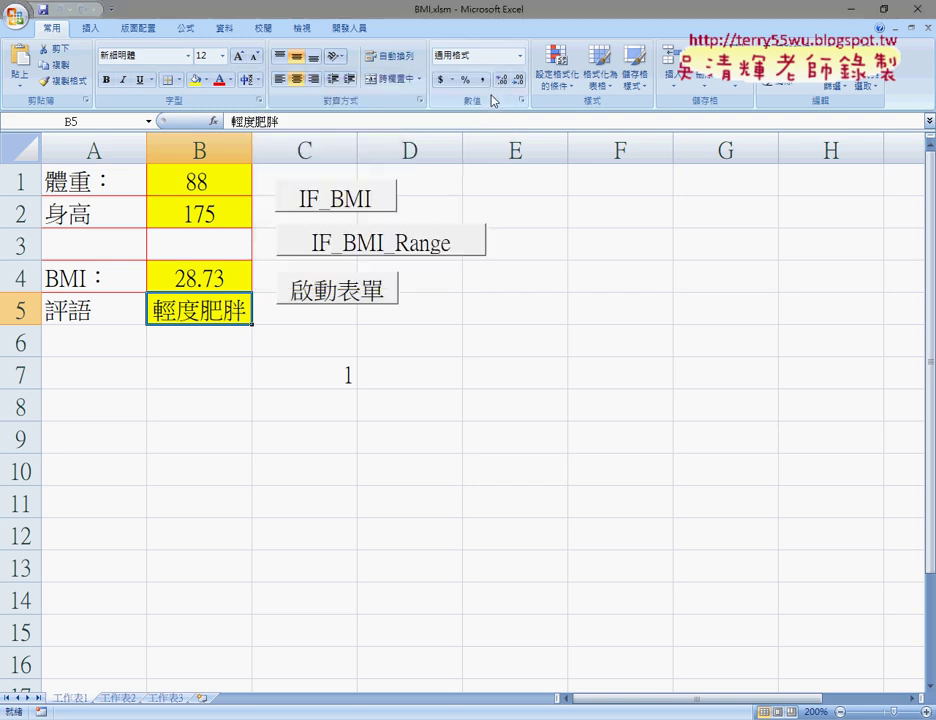
click(358, 28)
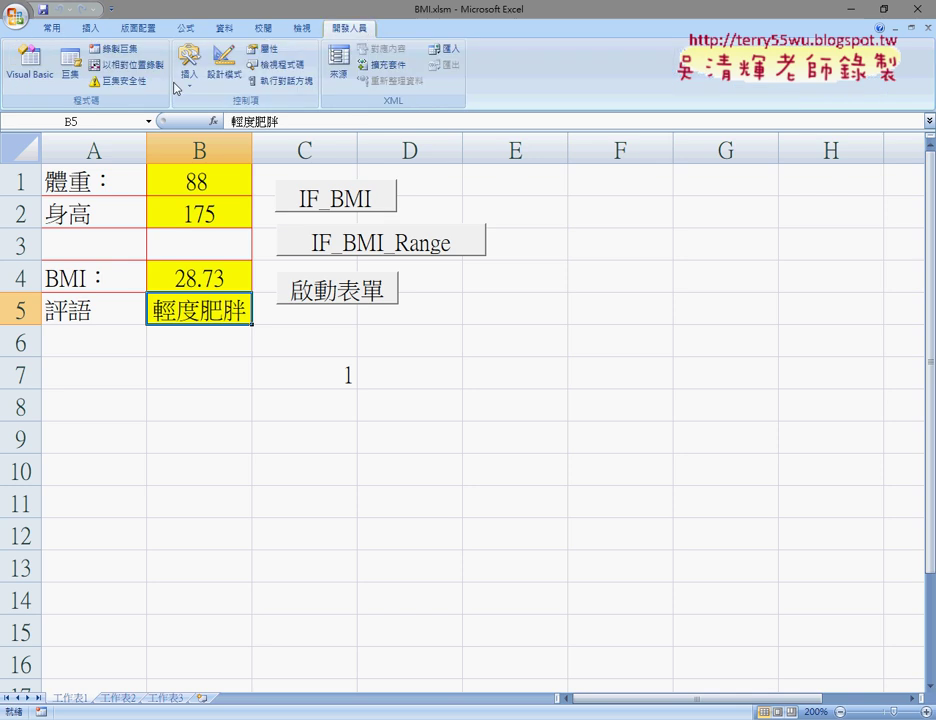
click(15, 72)
click(628, 224)
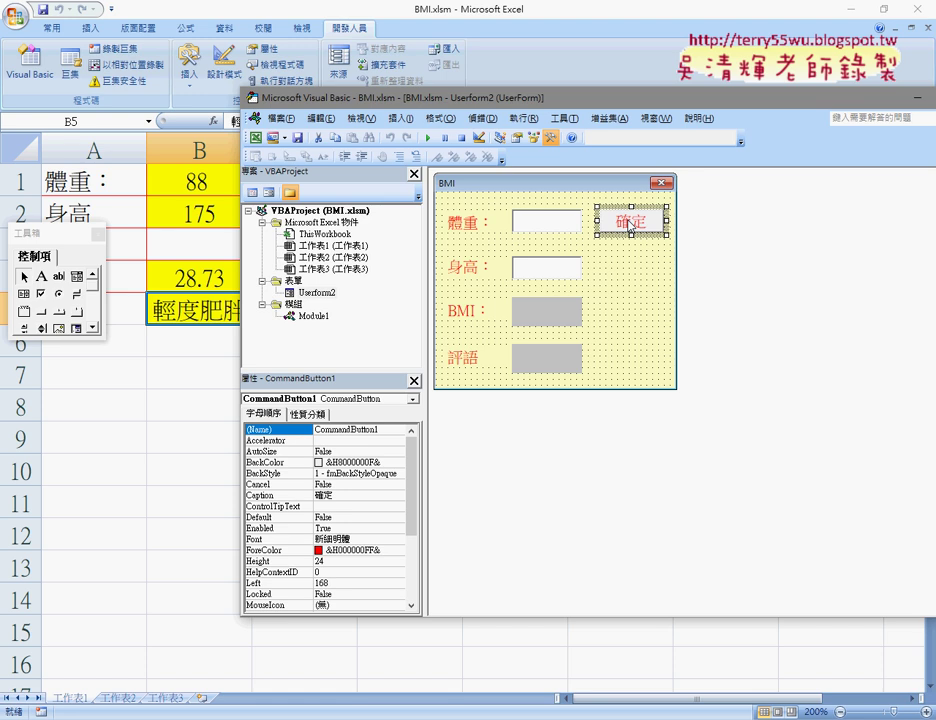
double_click(630, 228)
drag(380, 97, 326, 68)
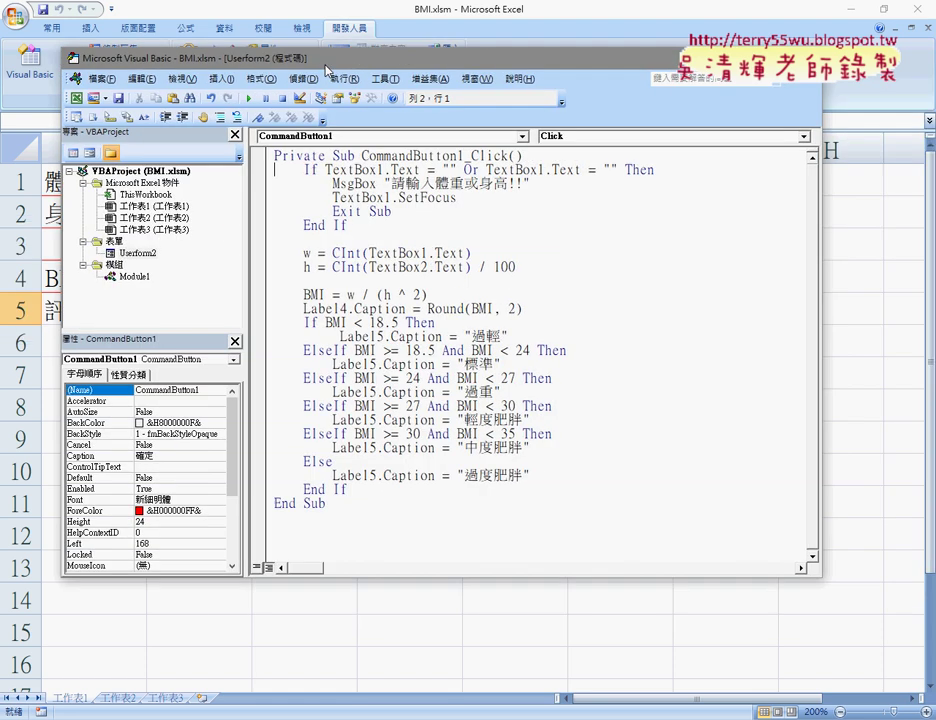
Step: Delete the If…End If empty-input check so the procedure starts at w = CInt(TextBox1.Text)
drag(360, 489, 183, 170)
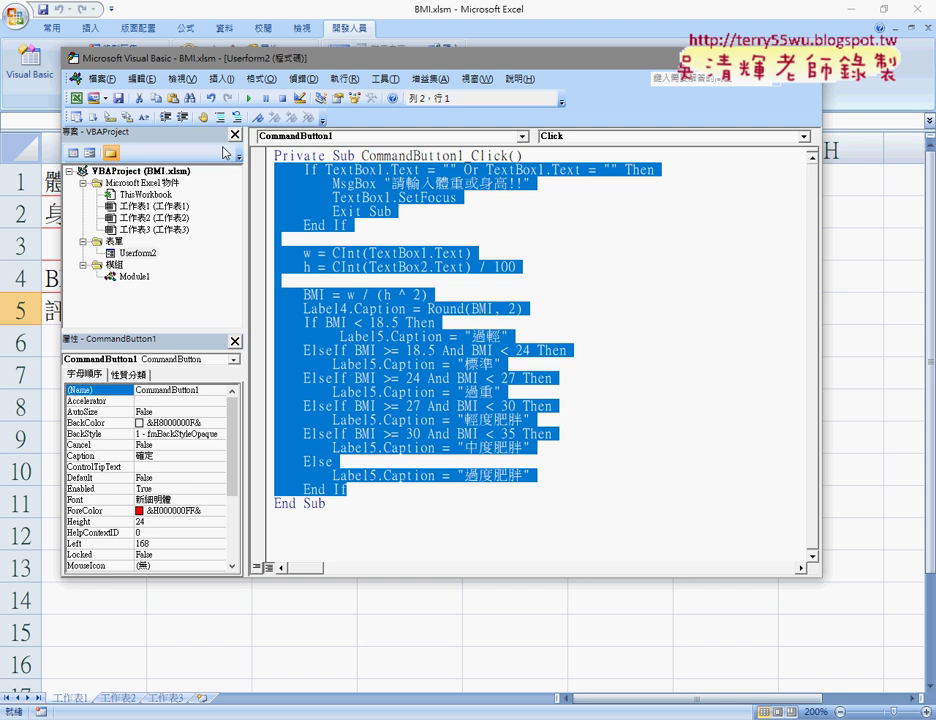
click(566, 237)
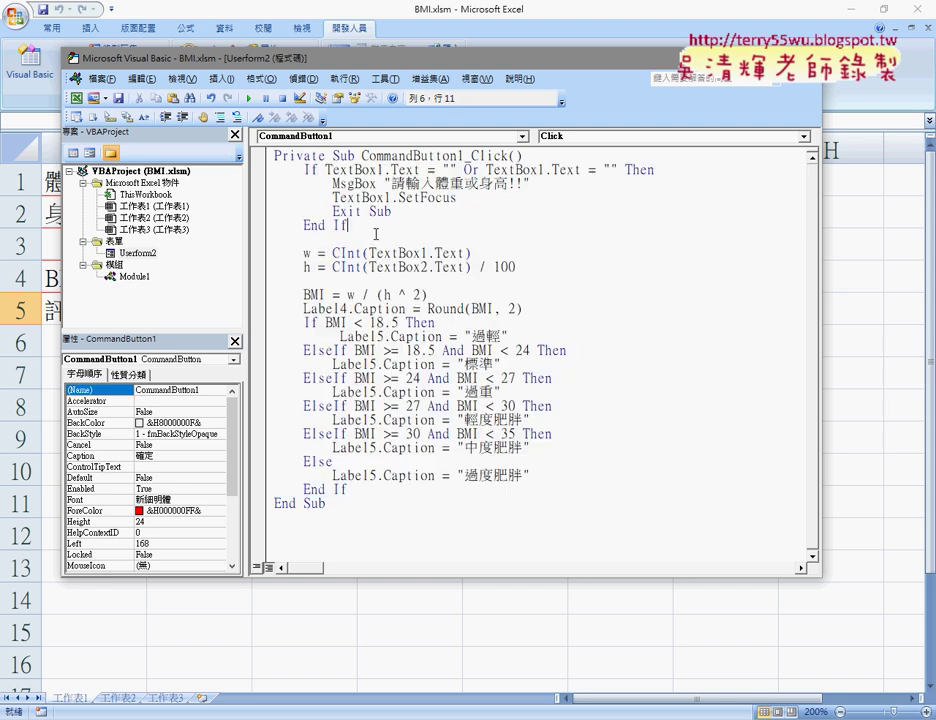
drag(428, 240, 275, 168)
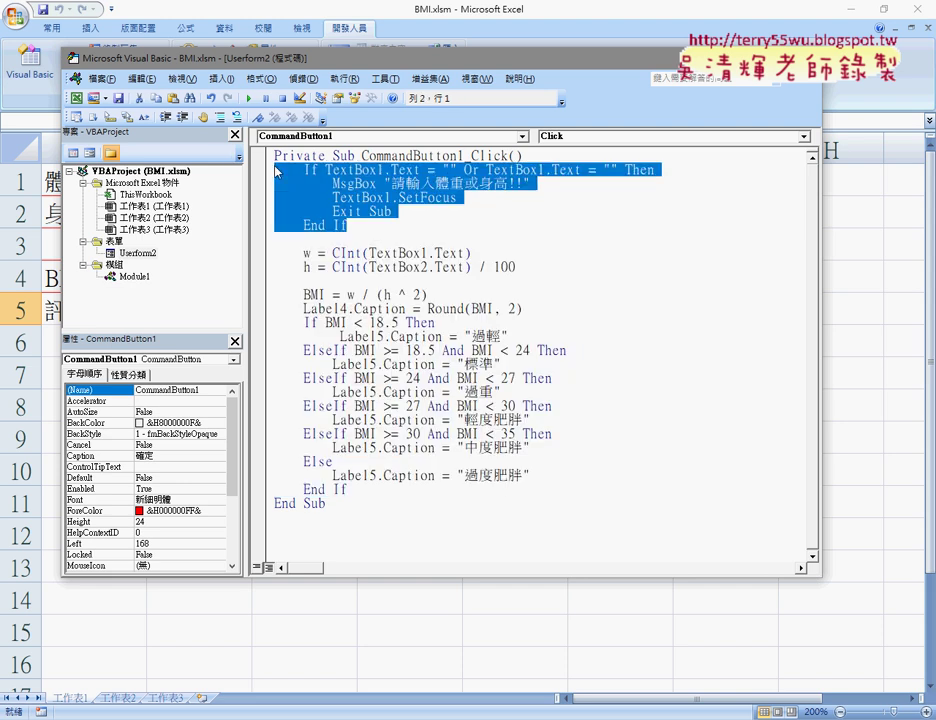
key(Delete)
key(Delete)
key(Delete)
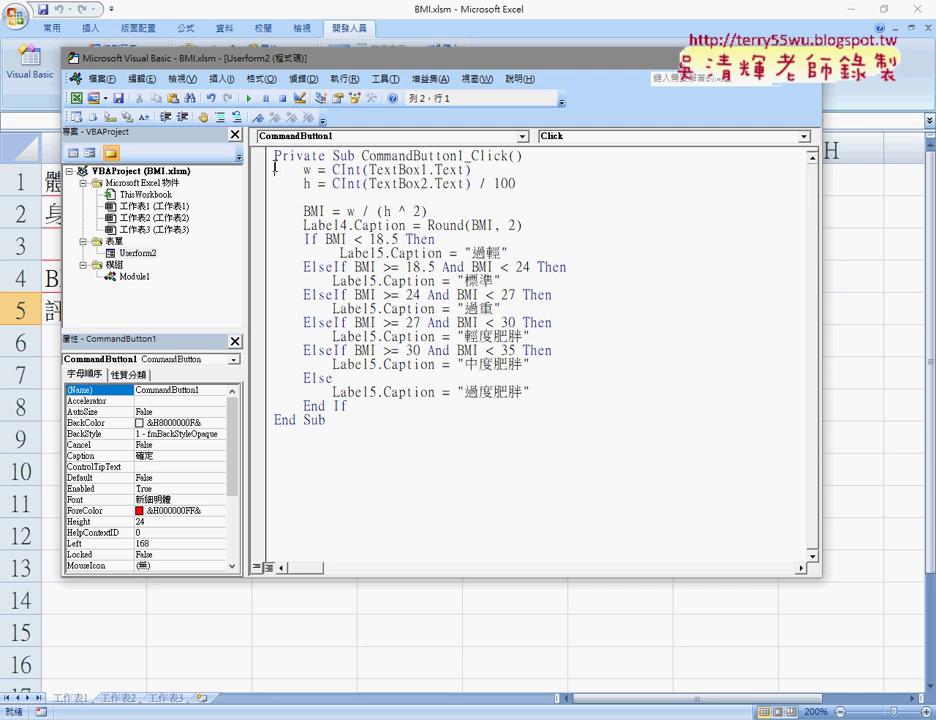
Step: Open Module1 and review IF_BMI's weight and height input lines and its Round( BMI calculation
double_click(135, 277)
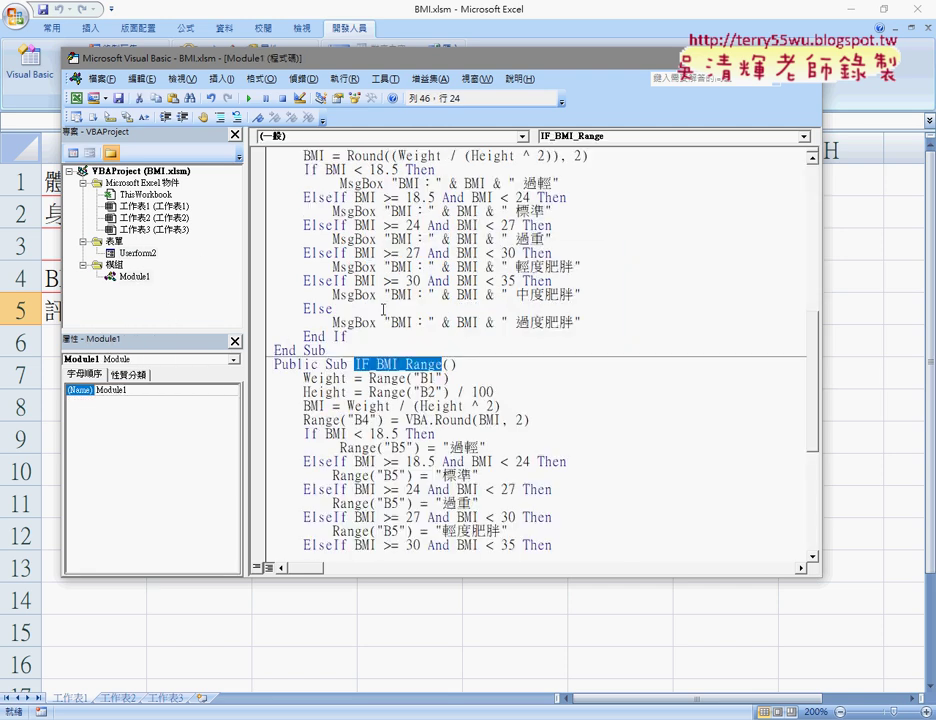
scroll(367, 294, up, 9)
scroll(367, 294, up, 1)
scroll(367, 294, down, 9)
click(440, 212)
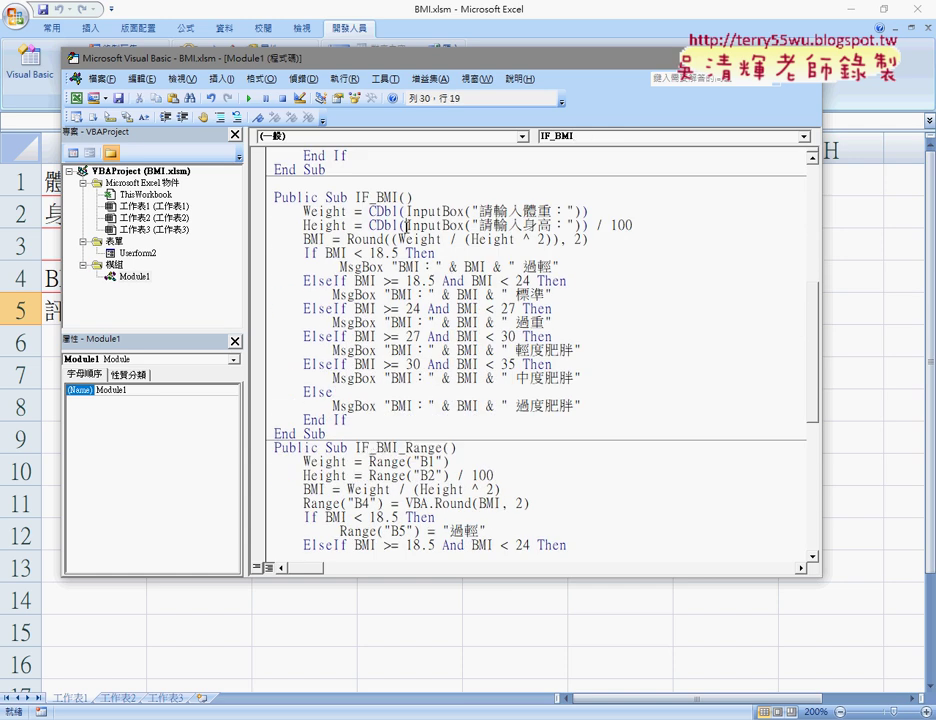
click(437, 225)
double_click(365, 240)
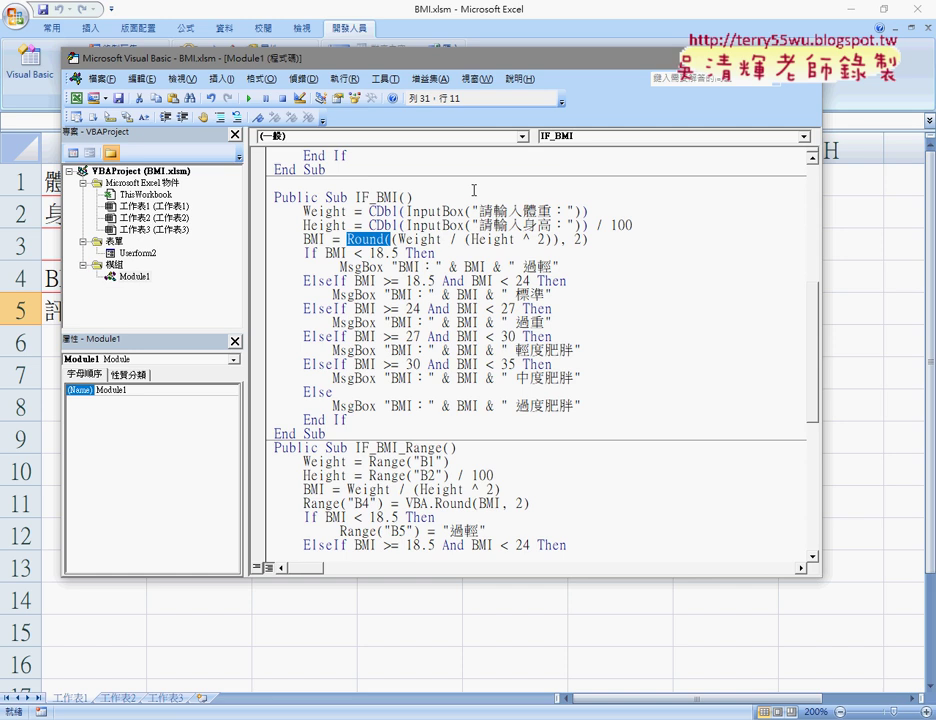
Step: Review IF_BMI_Range's Range("B1") and Range("B2") inputs, then reopen the Userform2 form design
scroll(490, 260, down, 4)
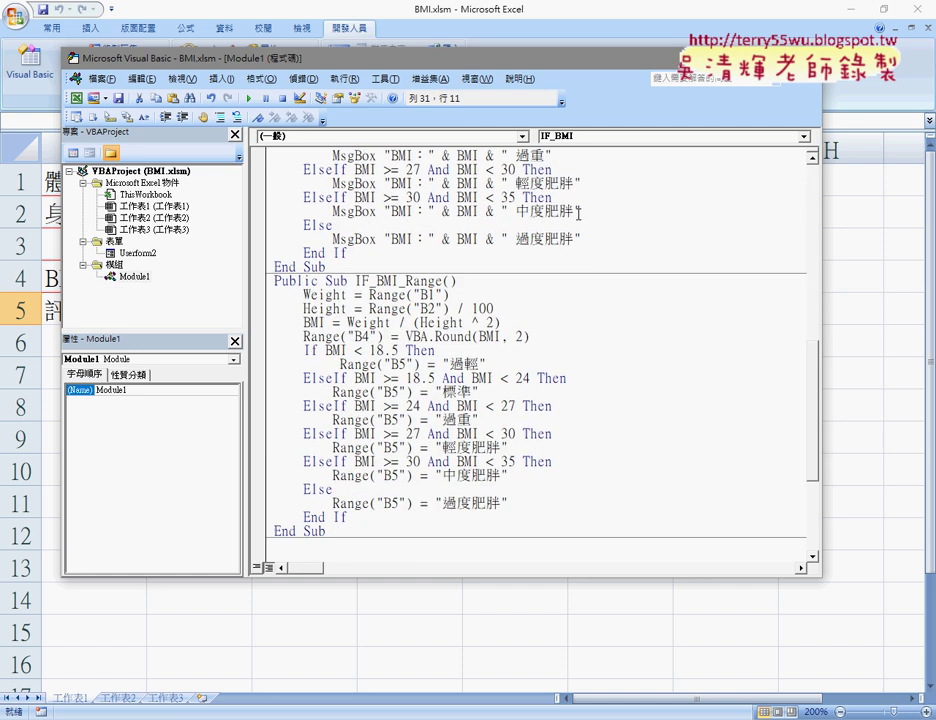
scroll(492, 279, down, 1)
drag(451, 253, 368, 254)
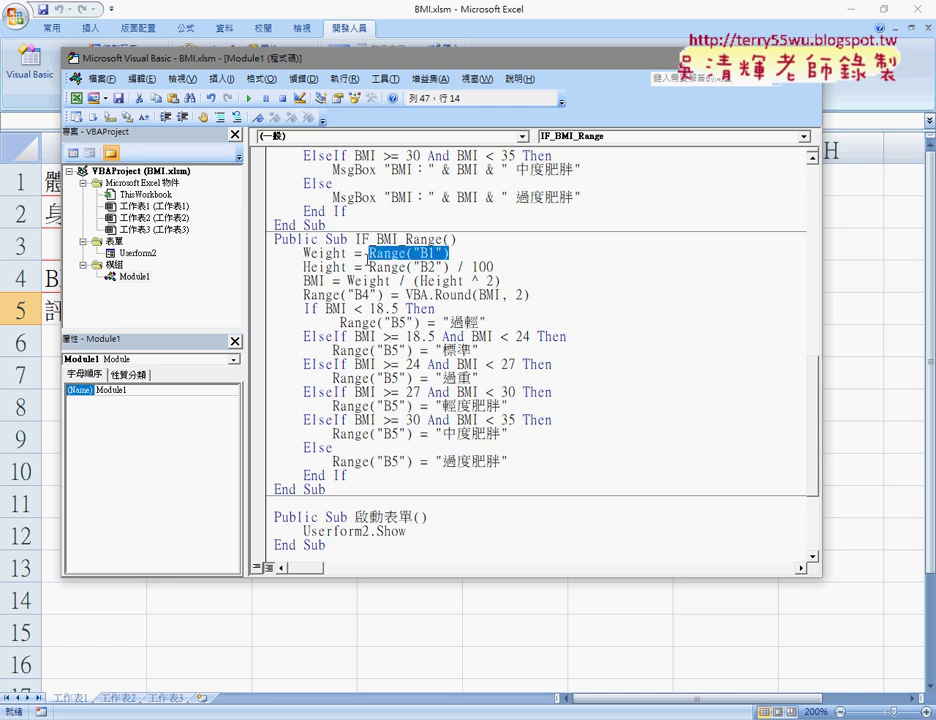
drag(456, 267, 368, 267)
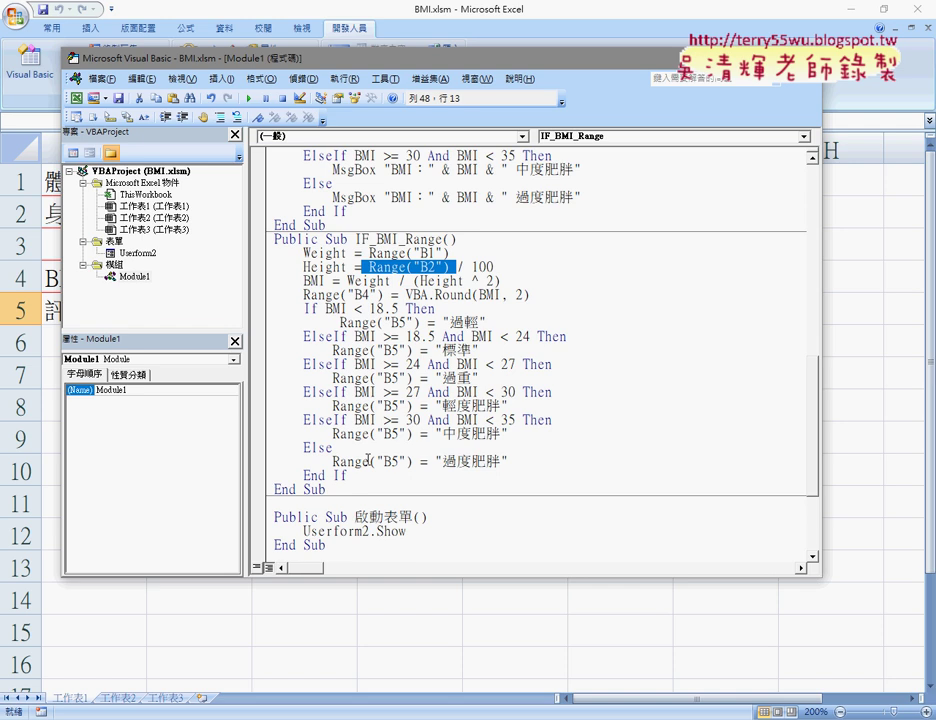
click(376, 350)
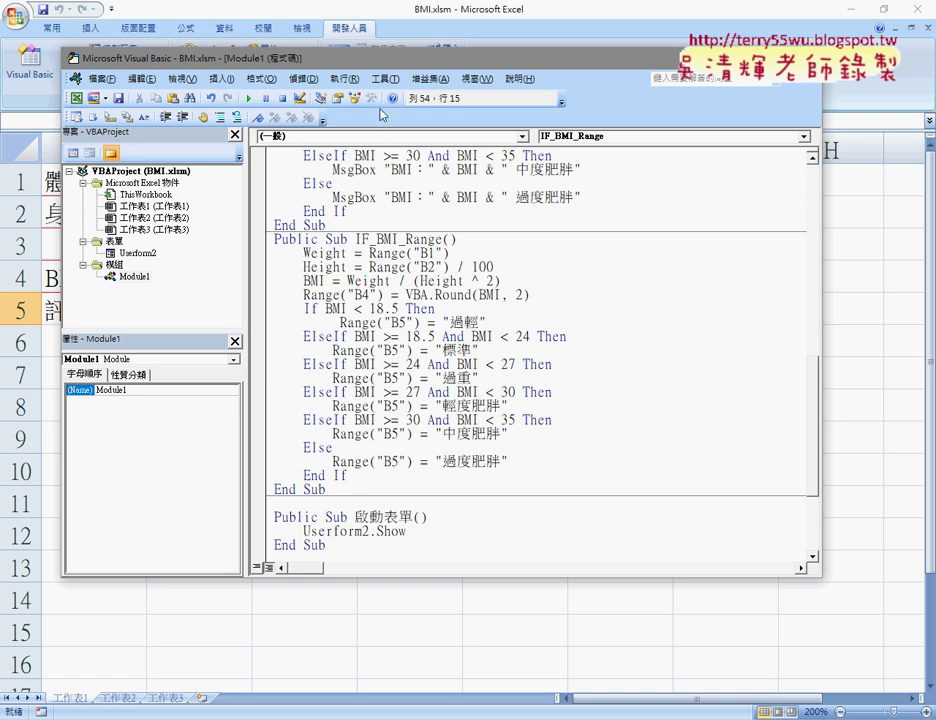
drag(290, 57, 346, 50)
click(491, 301)
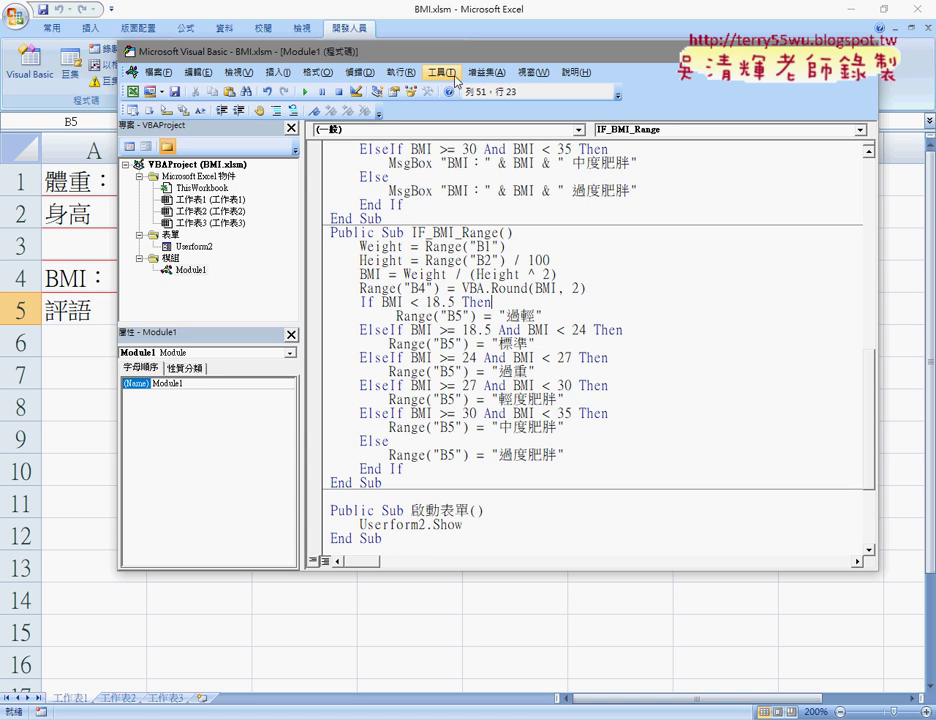
drag(324, 52, 391, 45)
double_click(259, 239)
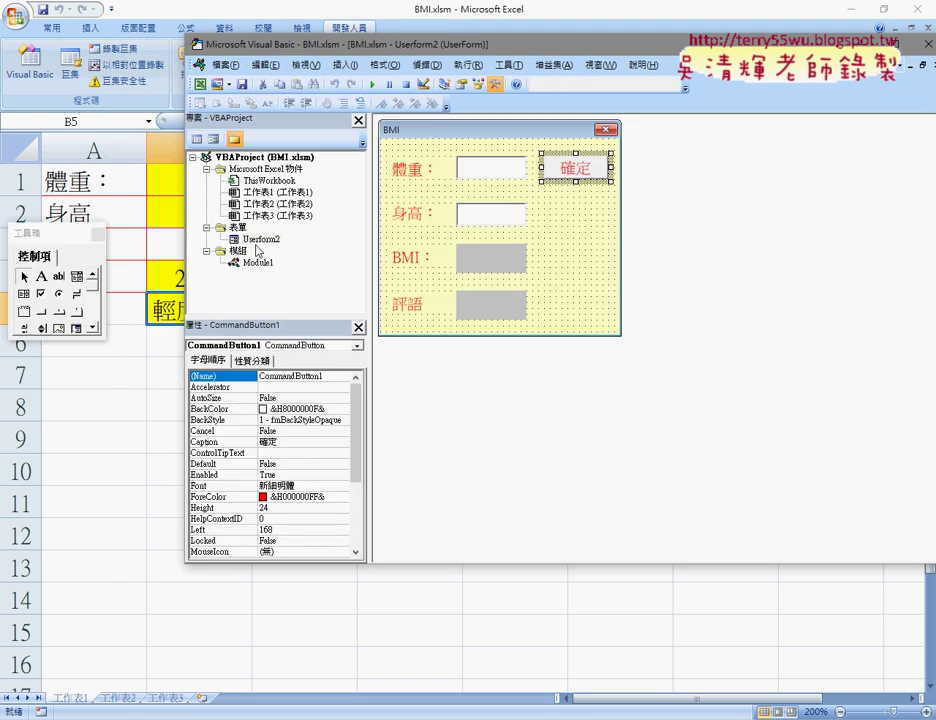
drag(481, 44, 622, 41)
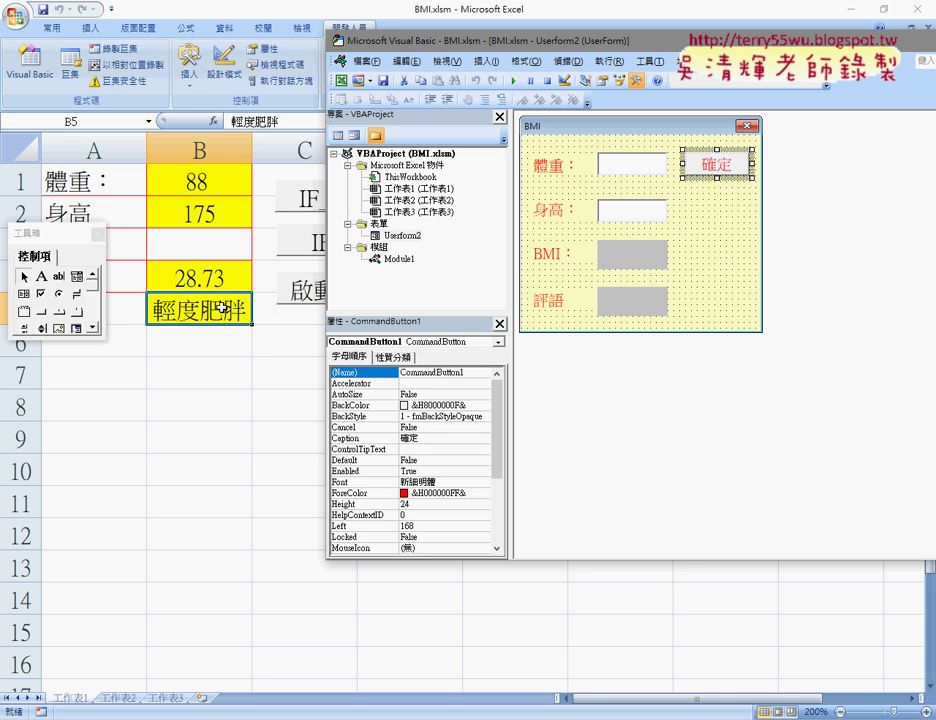
Step: Select the BMI and 評語 fields, view the 確定 button's Click code, then close the VBA editor
click(708, 248)
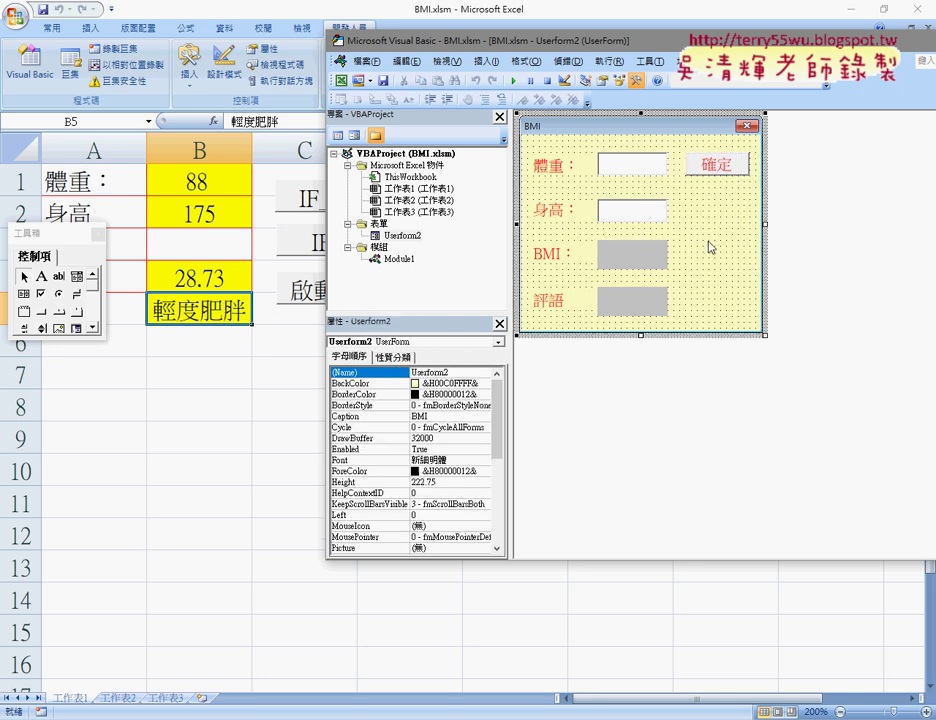
drag(680, 230, 533, 332)
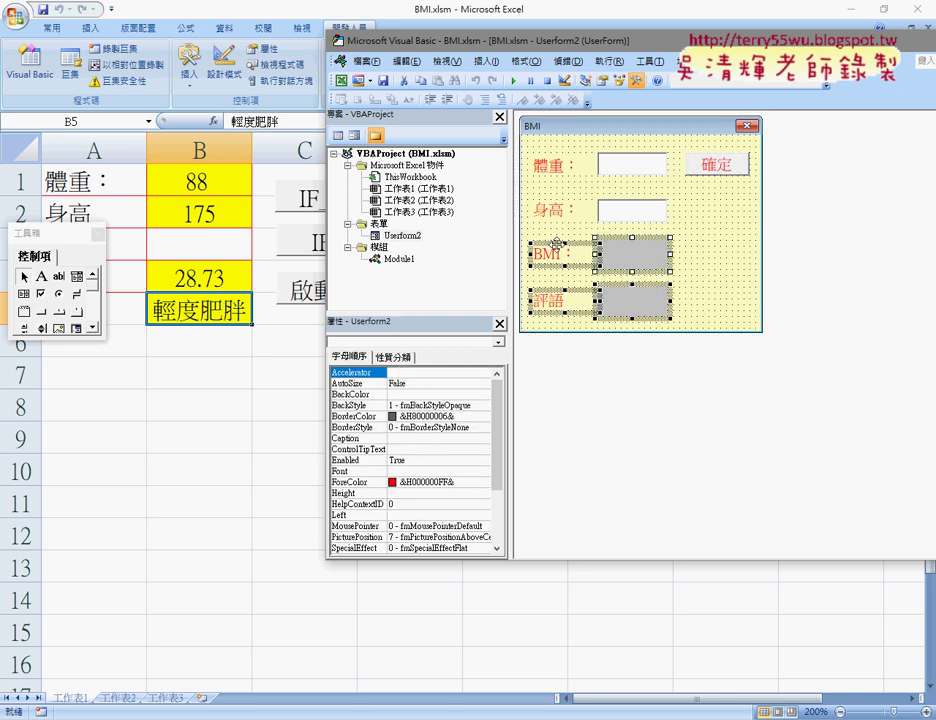
click(716, 164)
double_click(716, 164)
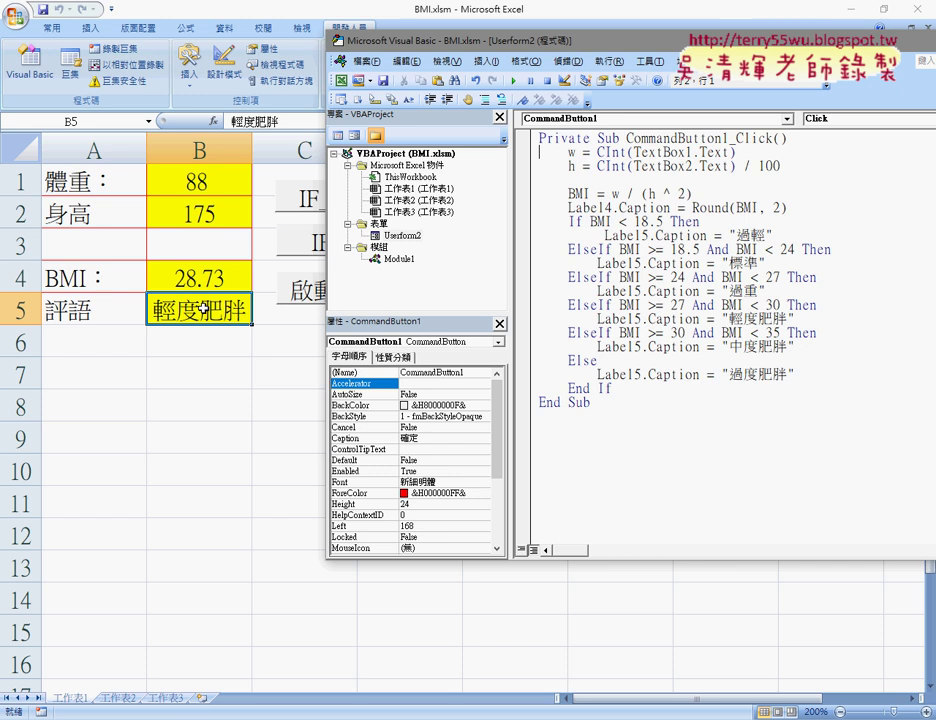
click(190, 438)
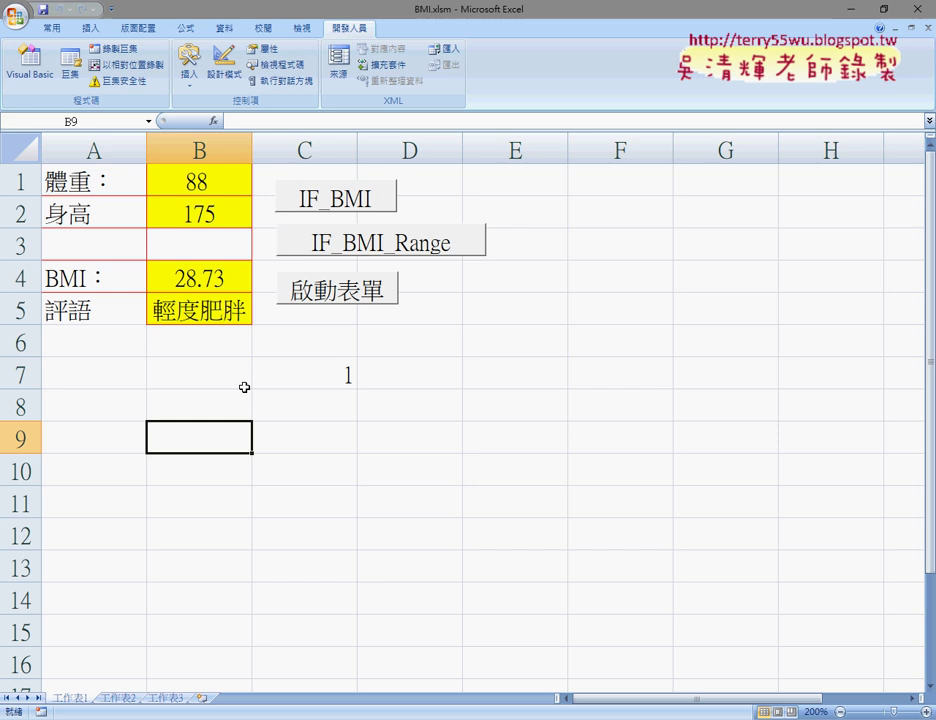
click(340, 300)
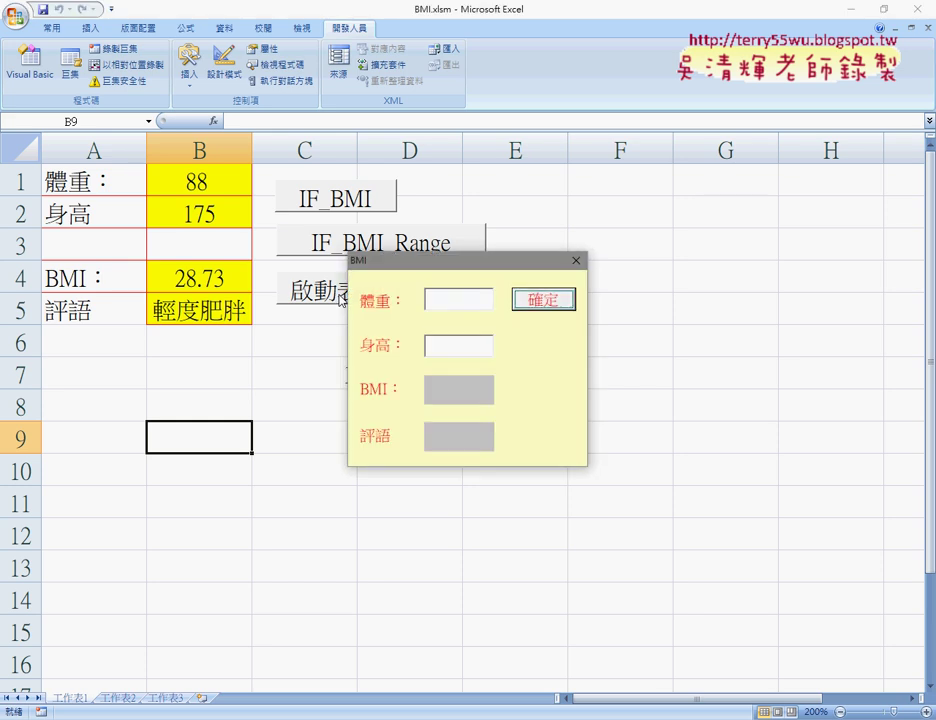
drag(533, 268, 512, 120)
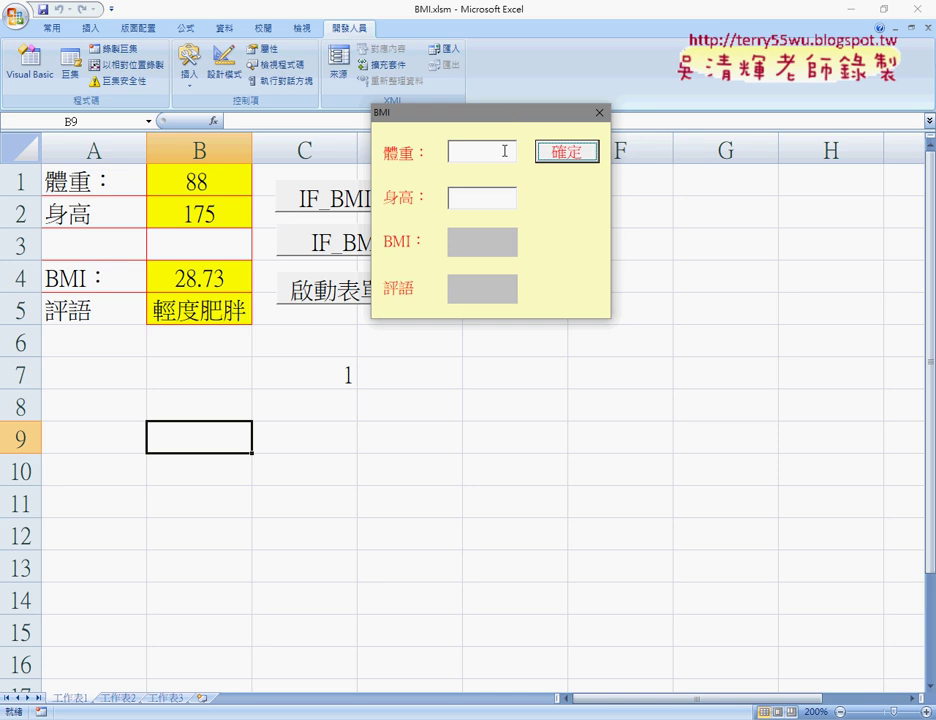
click(488, 150)
click(489, 194)
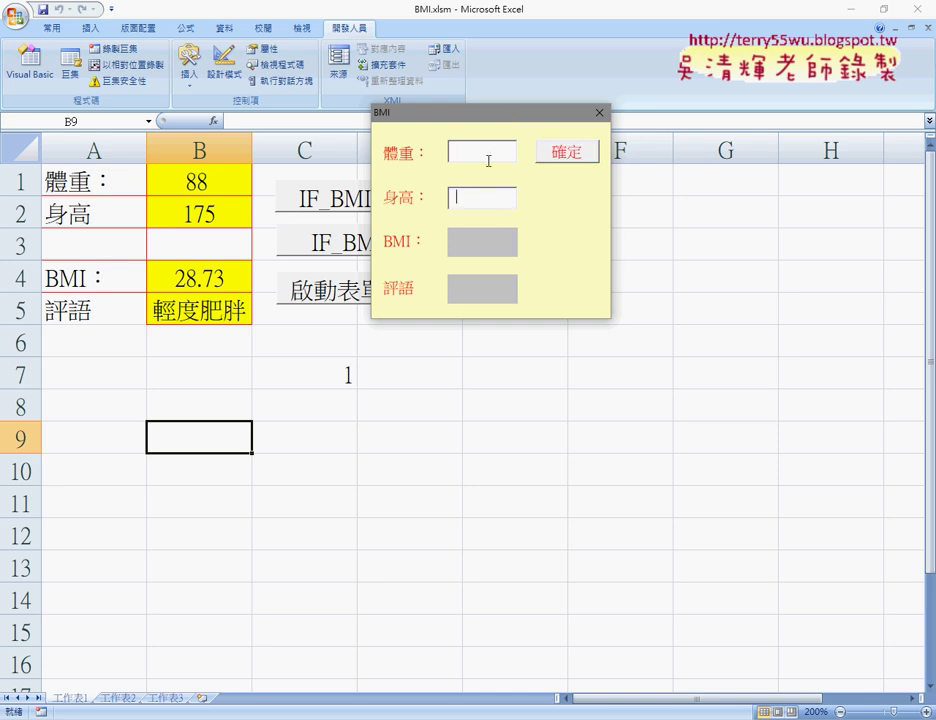
mouse_move(492, 120)
mouse_down()
mouse_move(578, 110)
mouse_move(548, 128)
mouse_up()
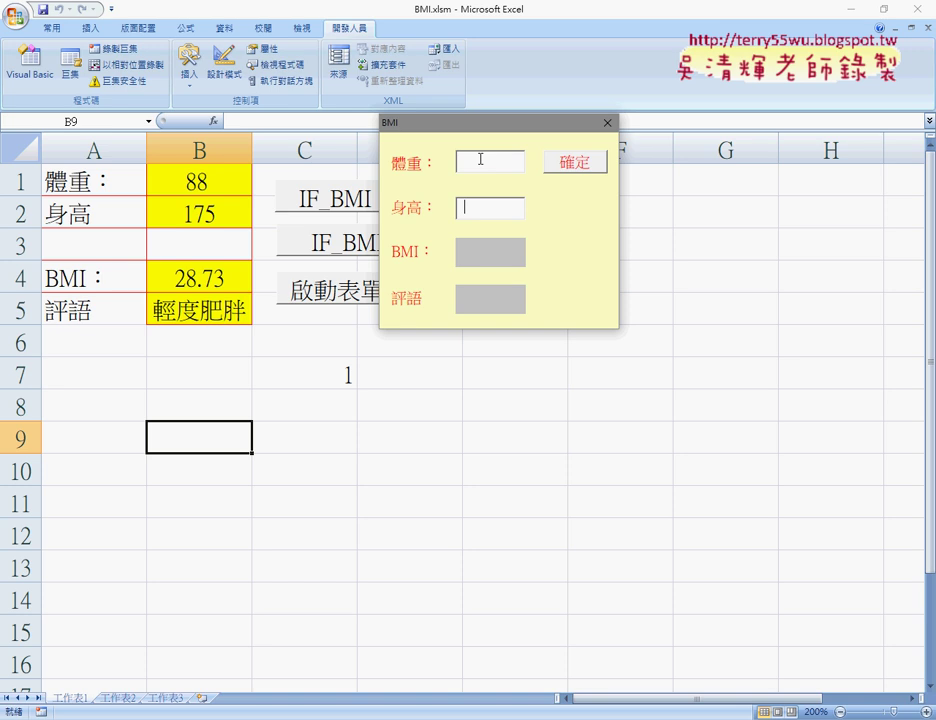
click(607, 122)
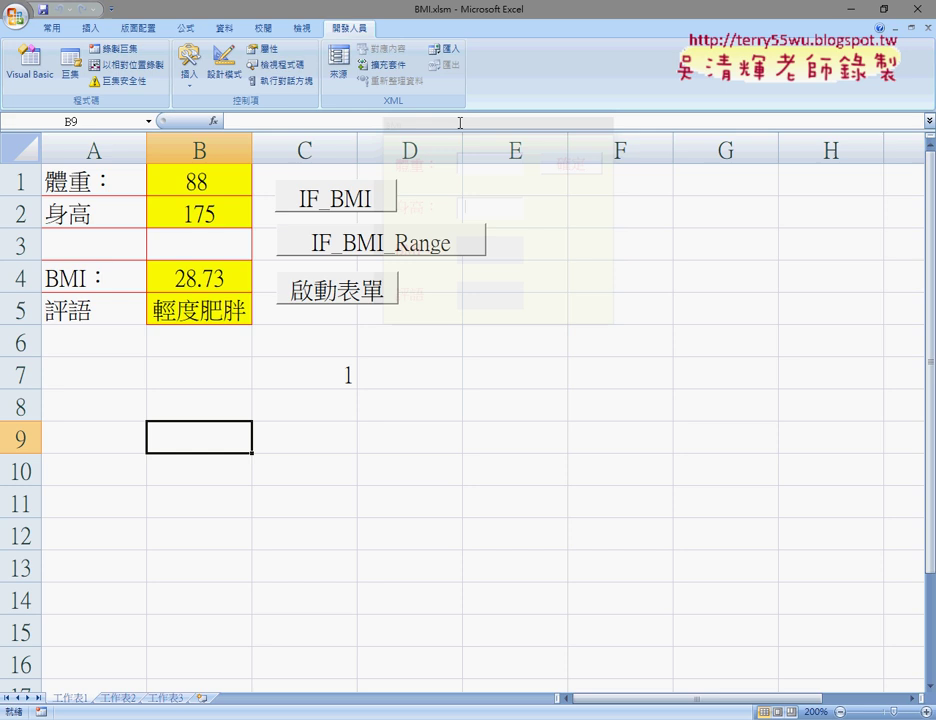
Step: Reopen the VBA editor, return to the BMI userform design and look over its Caption property
click(44, 75)
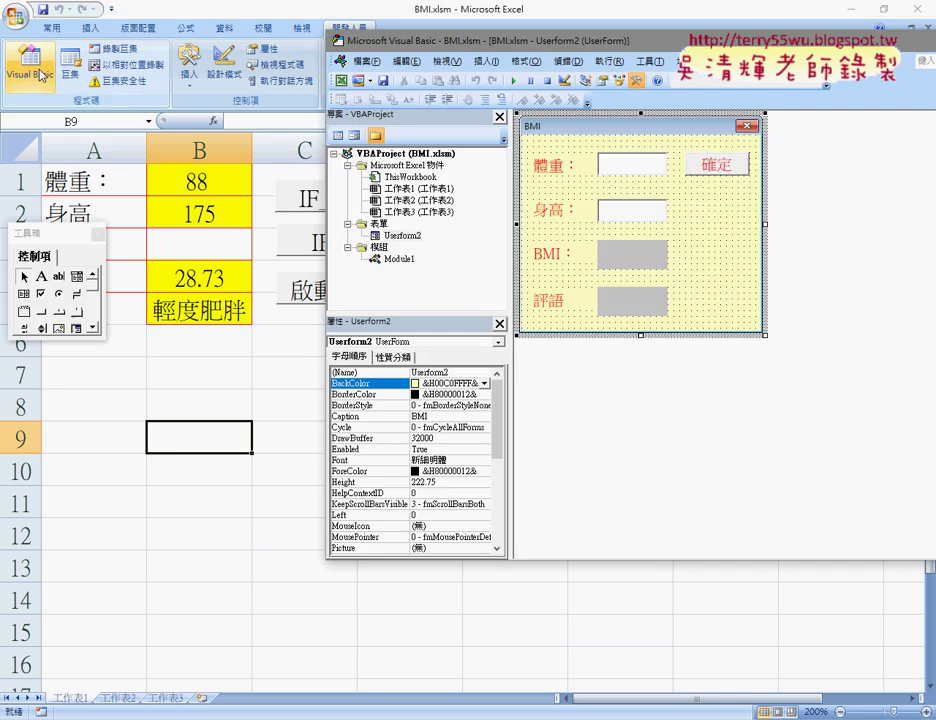
right_click(395, 200)
mouse_move(350, 268)
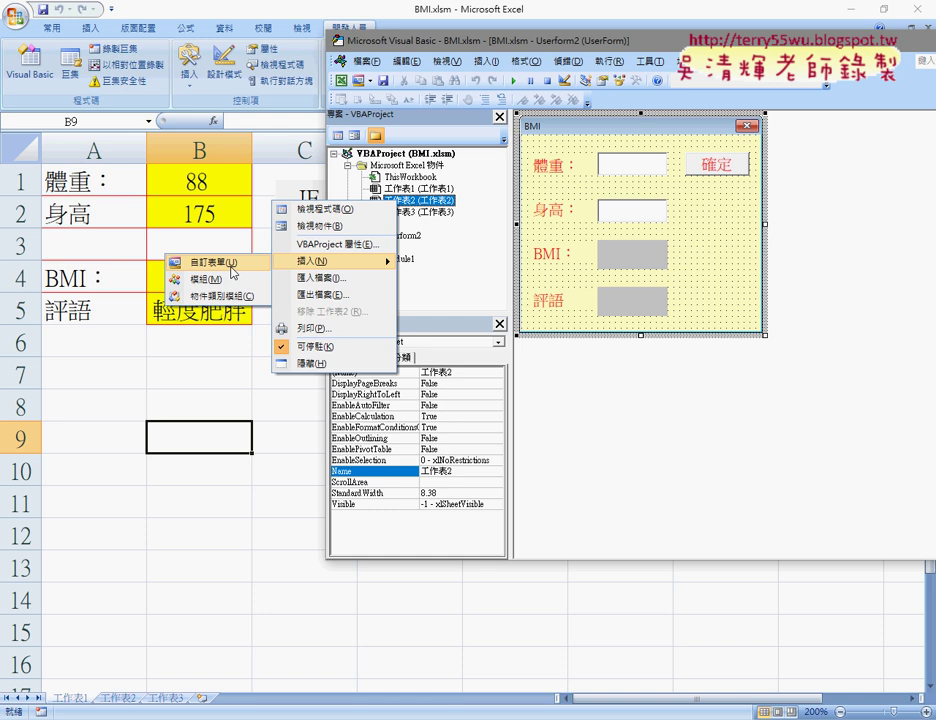
click(731, 223)
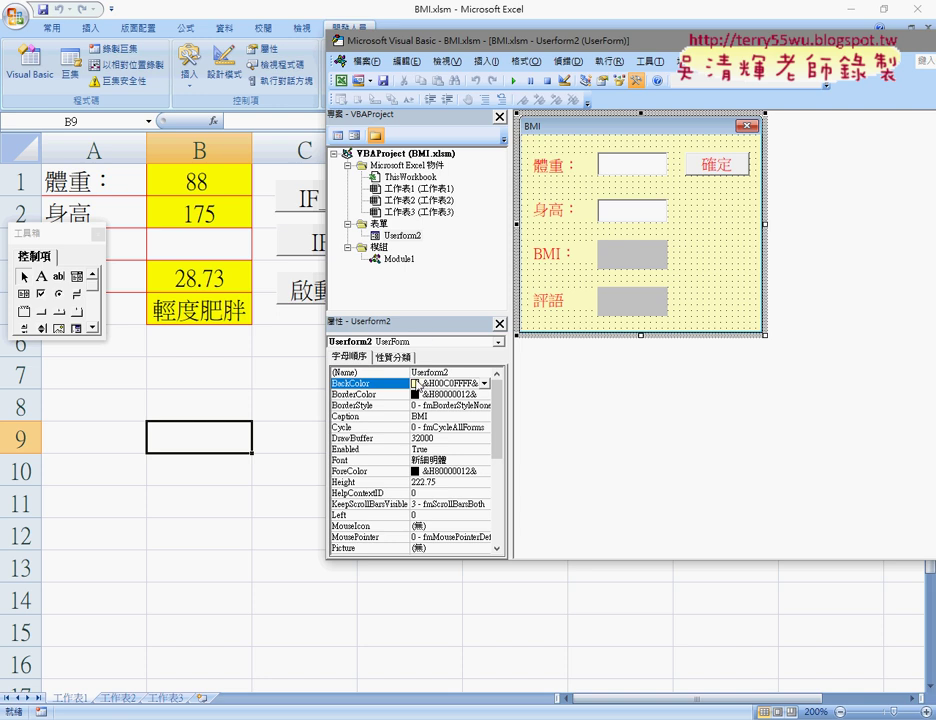
click(361, 430)
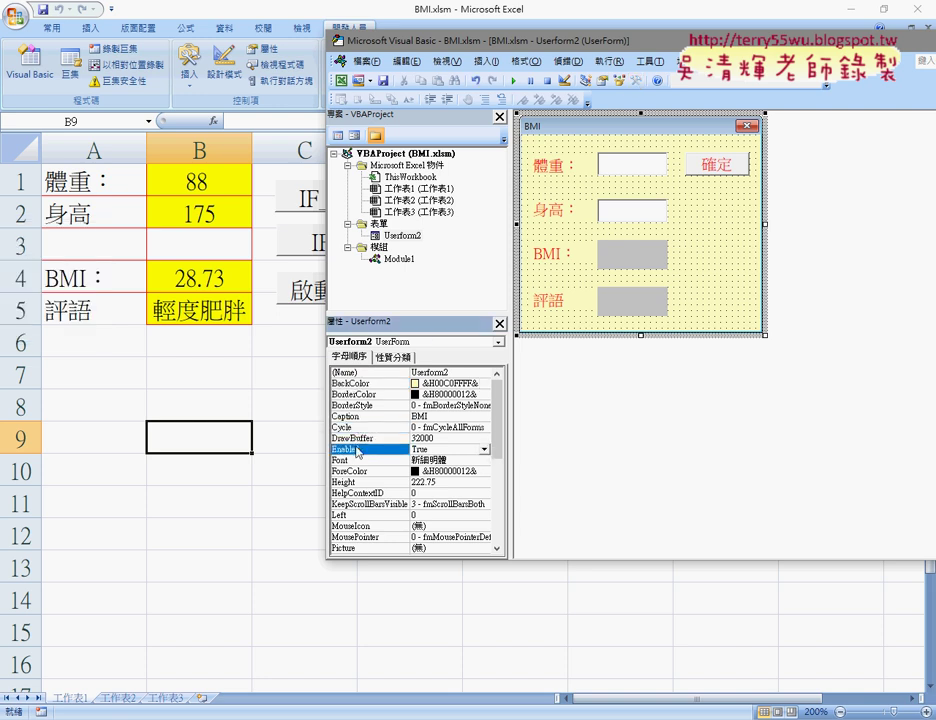
click(357, 418)
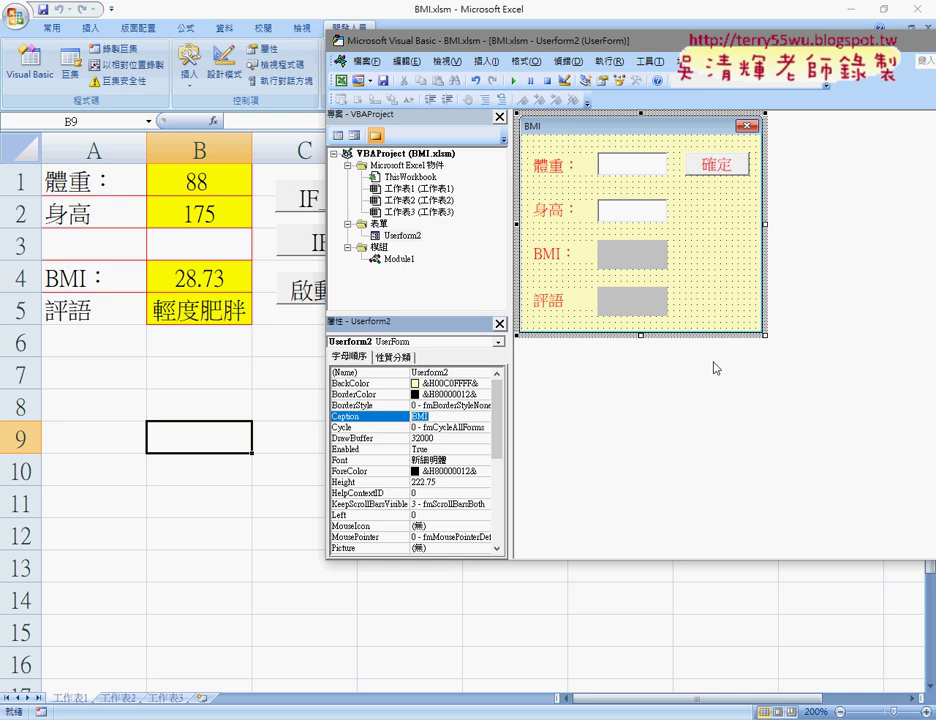
Step: Check the form's BackColor &H00C0FFFF& unchanged and place the Toolbox beside the form
click(729, 249)
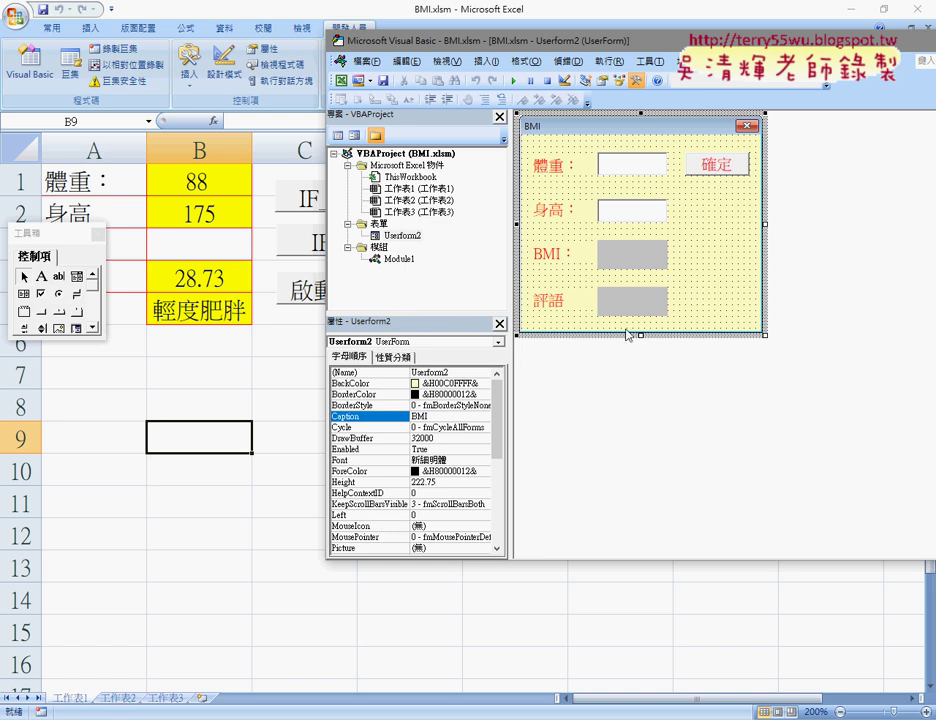
click(367, 394)
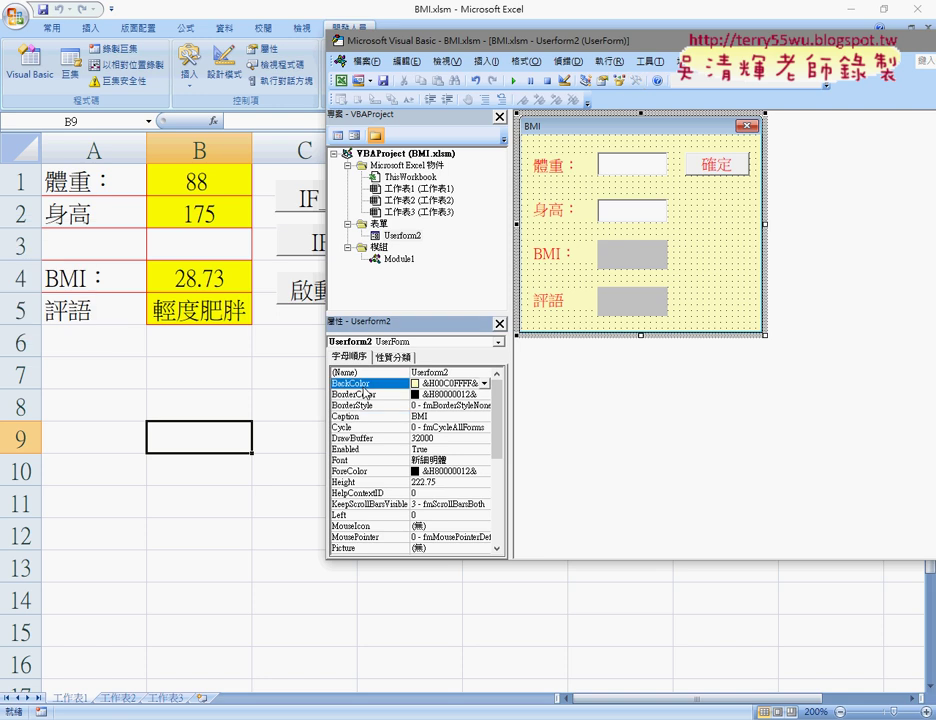
click(484, 384)
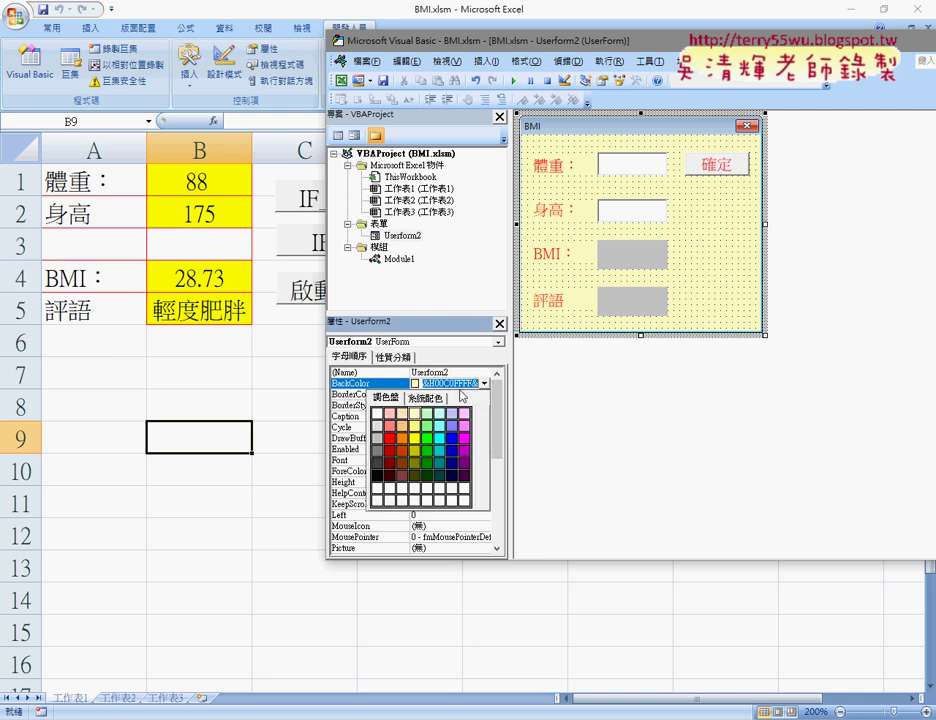
click(476, 384)
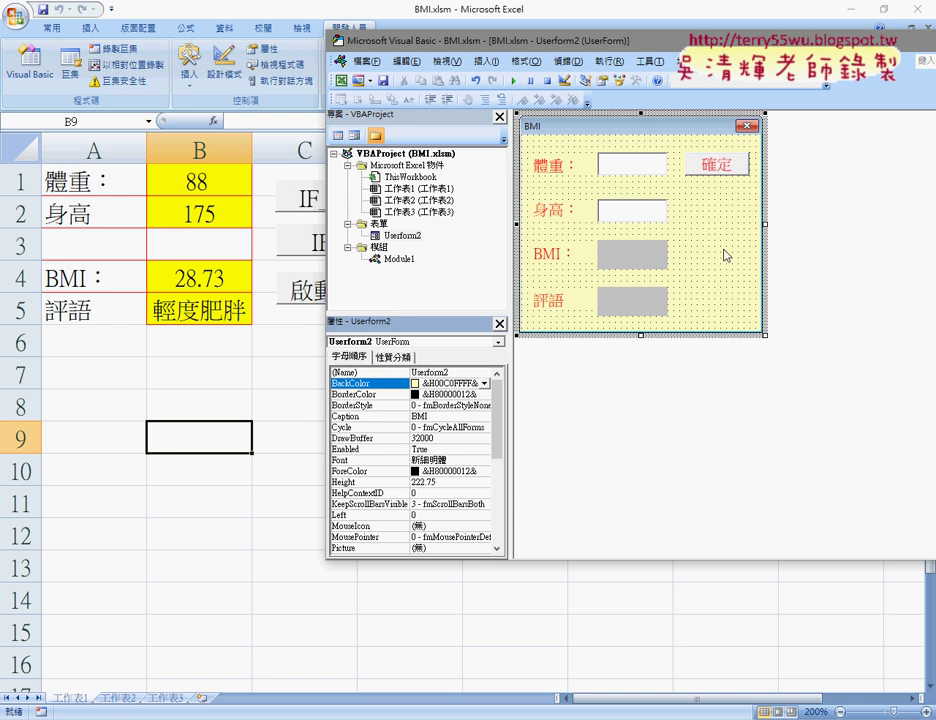
click(672, 185)
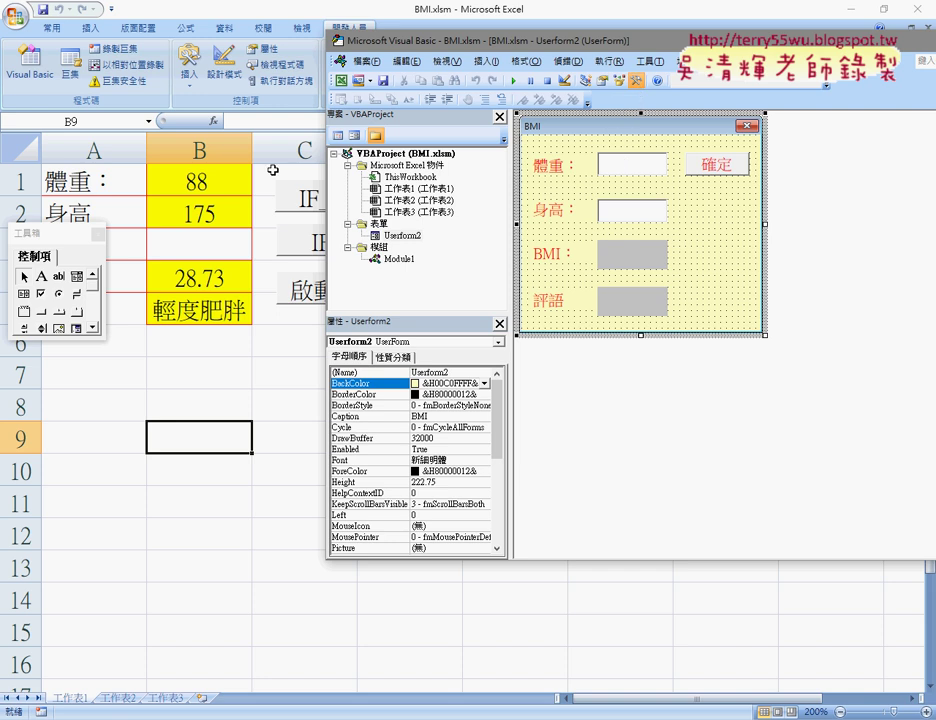
mouse_move(45, 236)
mouse_down()
mouse_move(815, 143)
mouse_move(824, 128)
mouse_up()
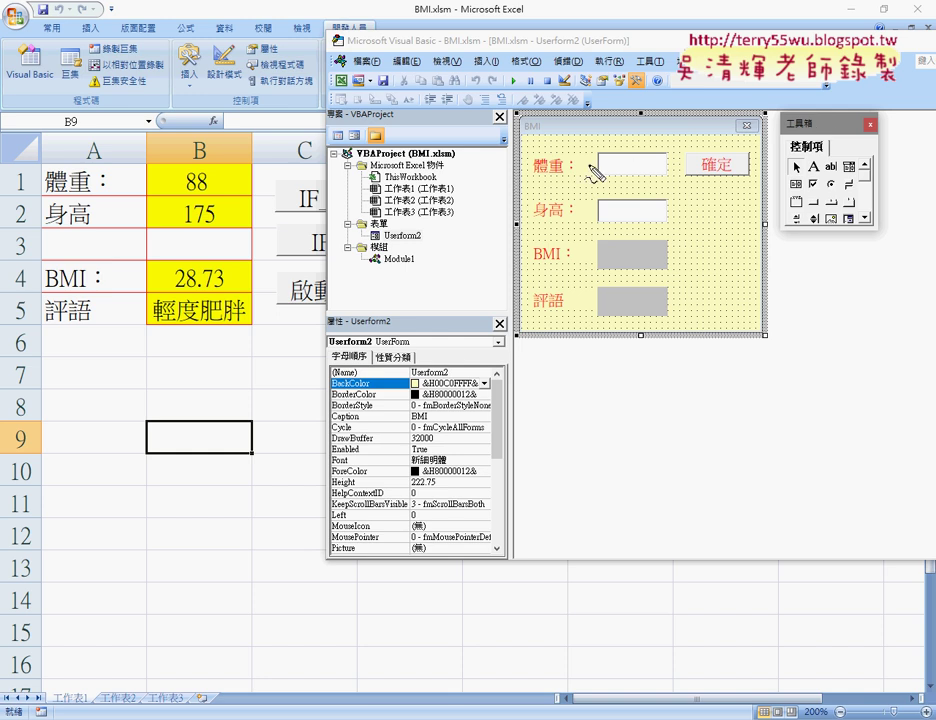
drag(545, 130, 545, 322)
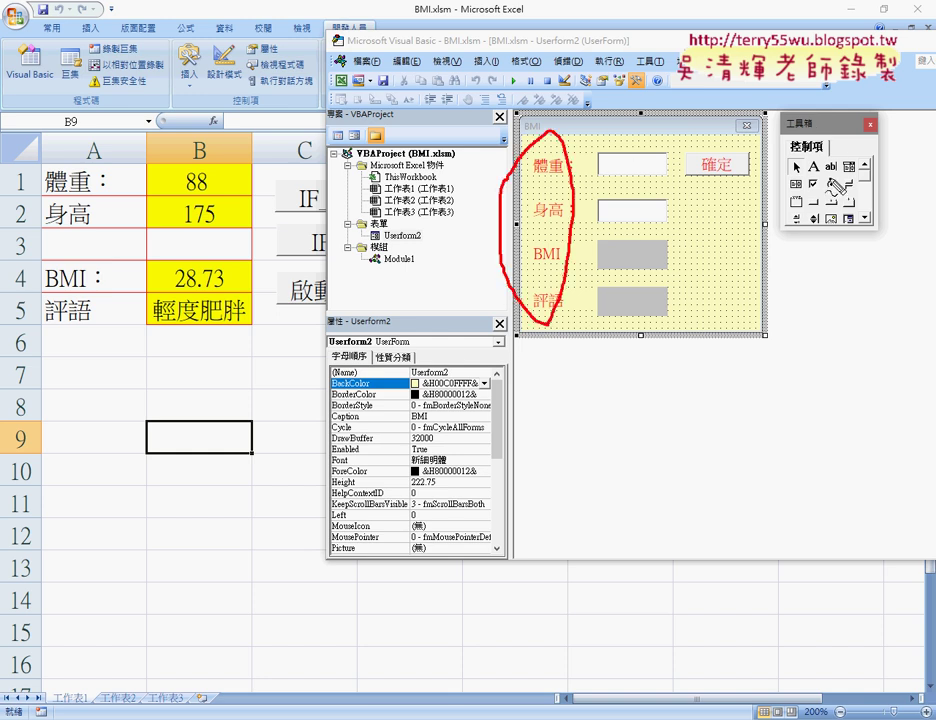
drag(818, 154, 828, 182)
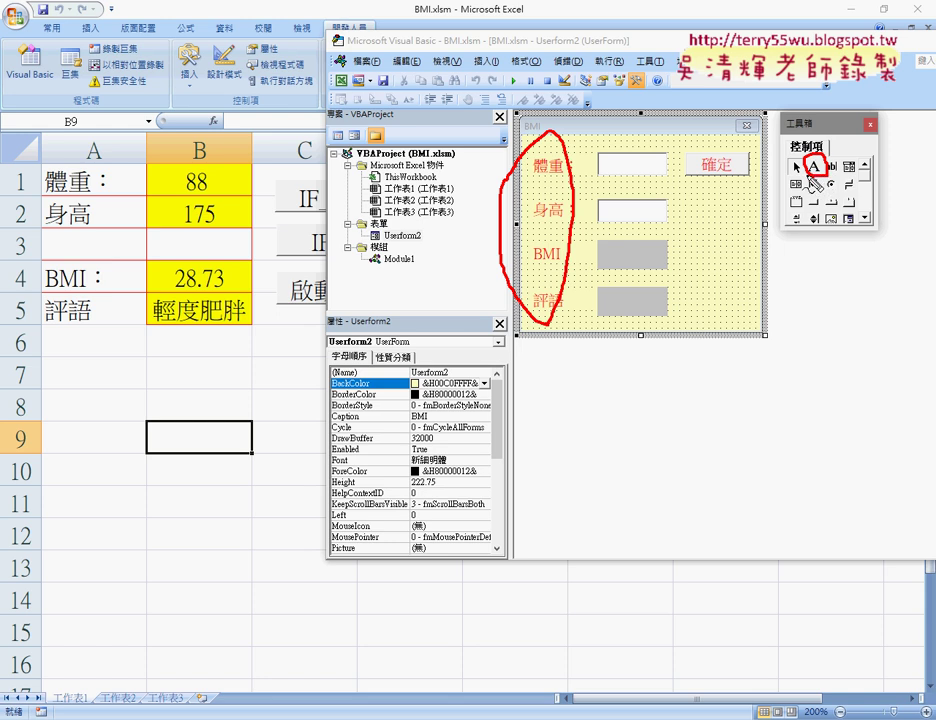
mouse_move(652, 236)
mouse_down()
mouse_move(604, 204)
mouse_move(606, 156)
mouse_up()
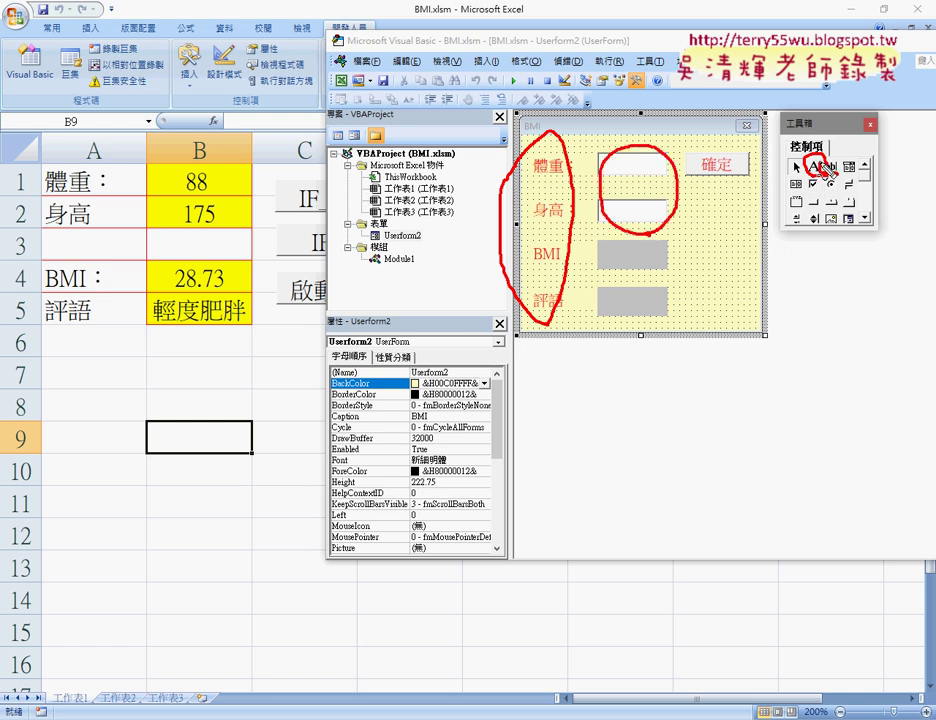
mouse_move(828, 156)
mouse_down()
mouse_move(838, 162)
mouse_move(650, 152)
mouse_up()
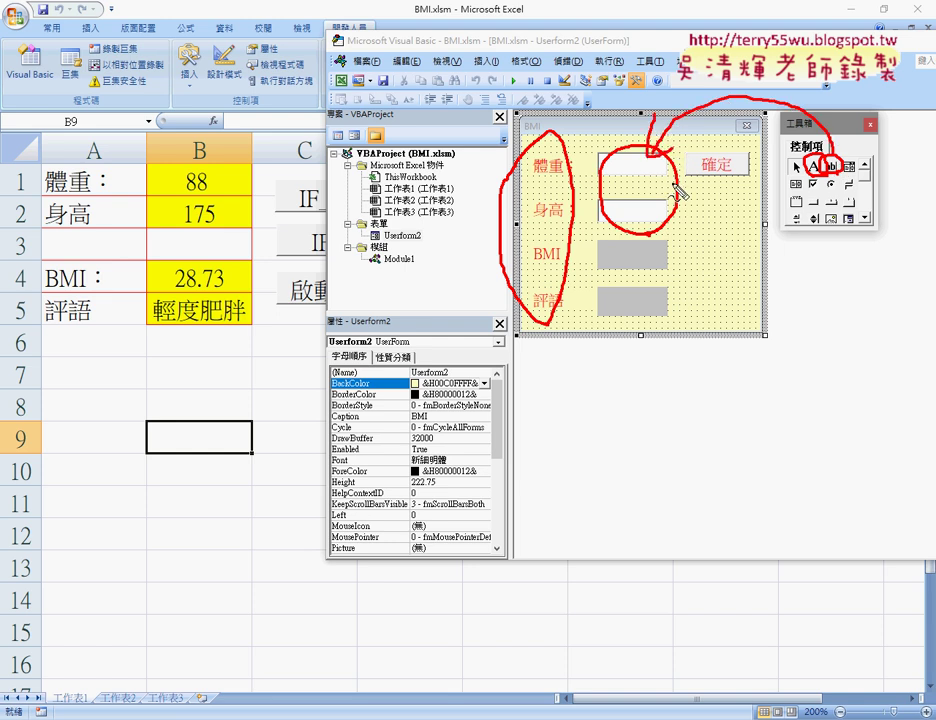
mouse_move(586, 326)
mouse_down()
mouse_move(626, 250)
mouse_move(612, 326)
mouse_up()
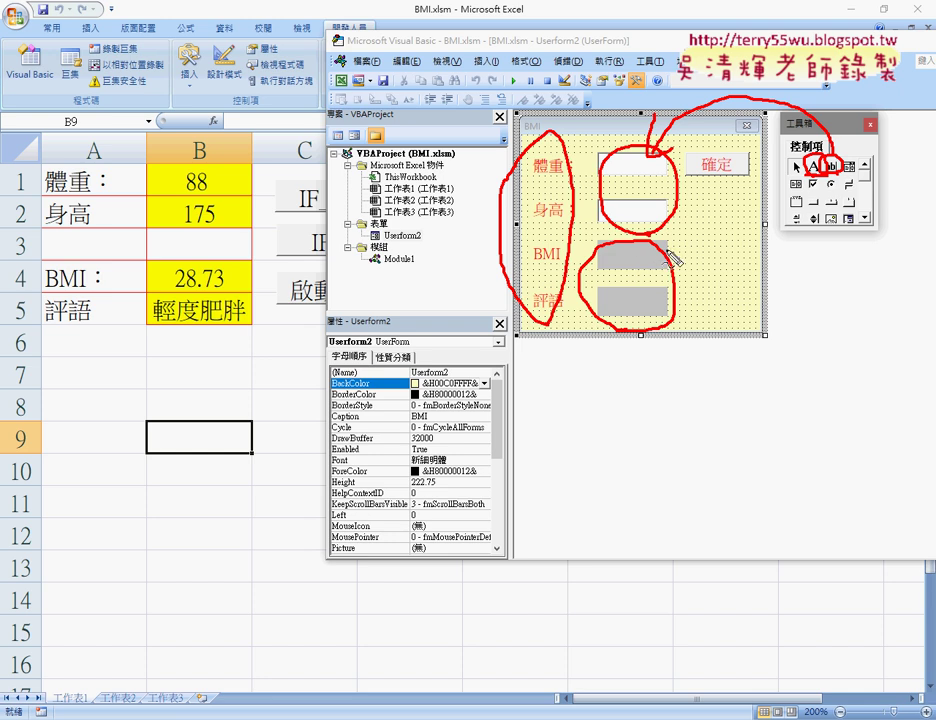
mouse_move(817, 219)
mouse_down()
mouse_move(802, 242)
mouse_move(702, 184)
mouse_move(748, 150)
mouse_up()
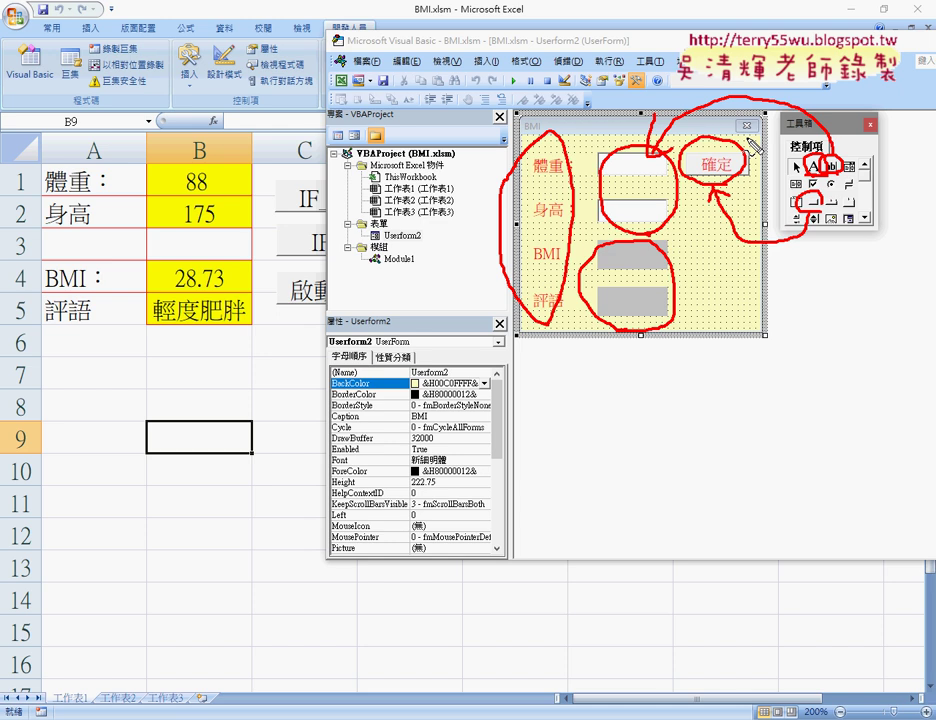
Step: Select the 確定 button and check its Caption and Font, cancelling the Font dialog
key(Escape)
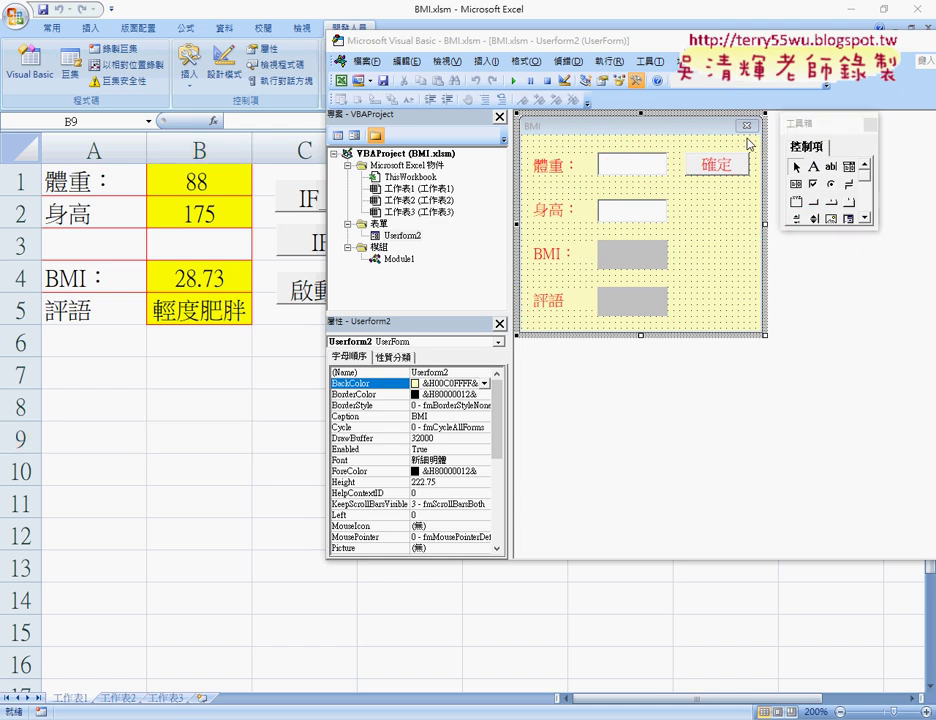
click(733, 167)
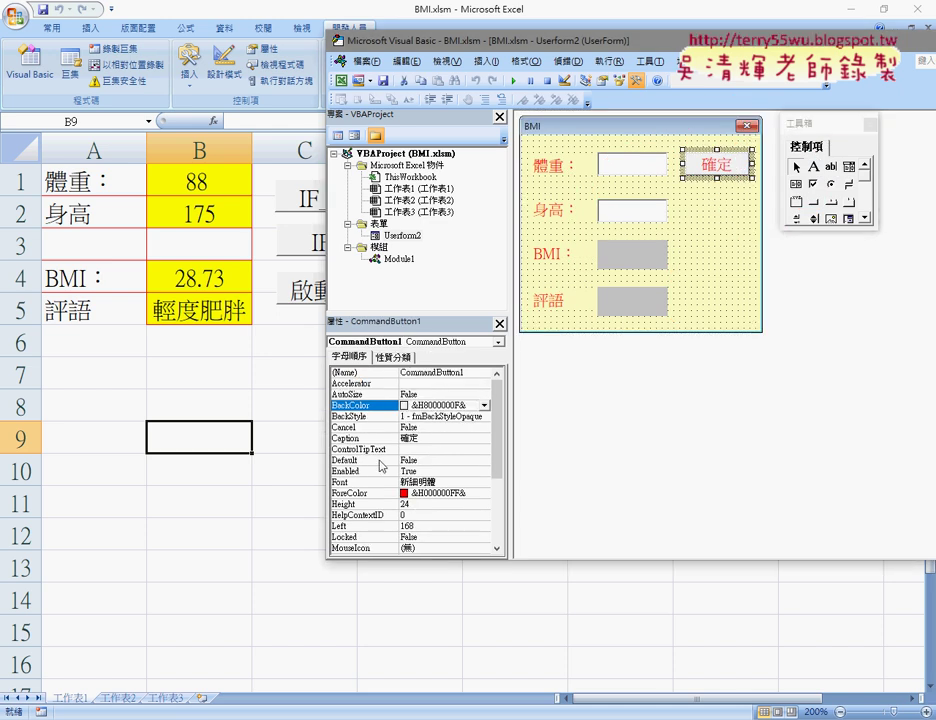
click(367, 441)
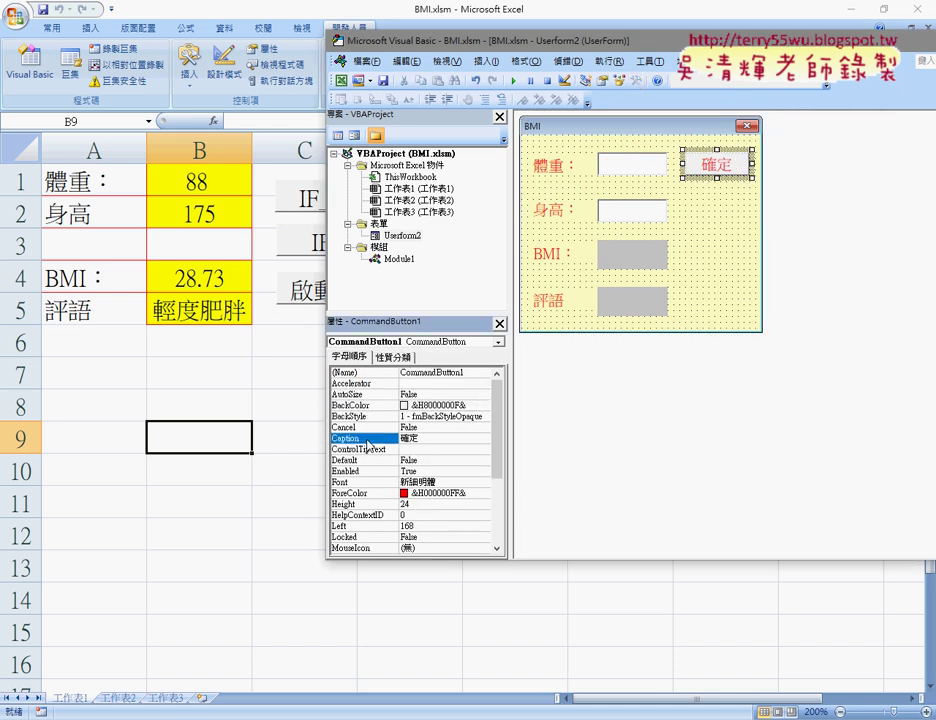
click(436, 483)
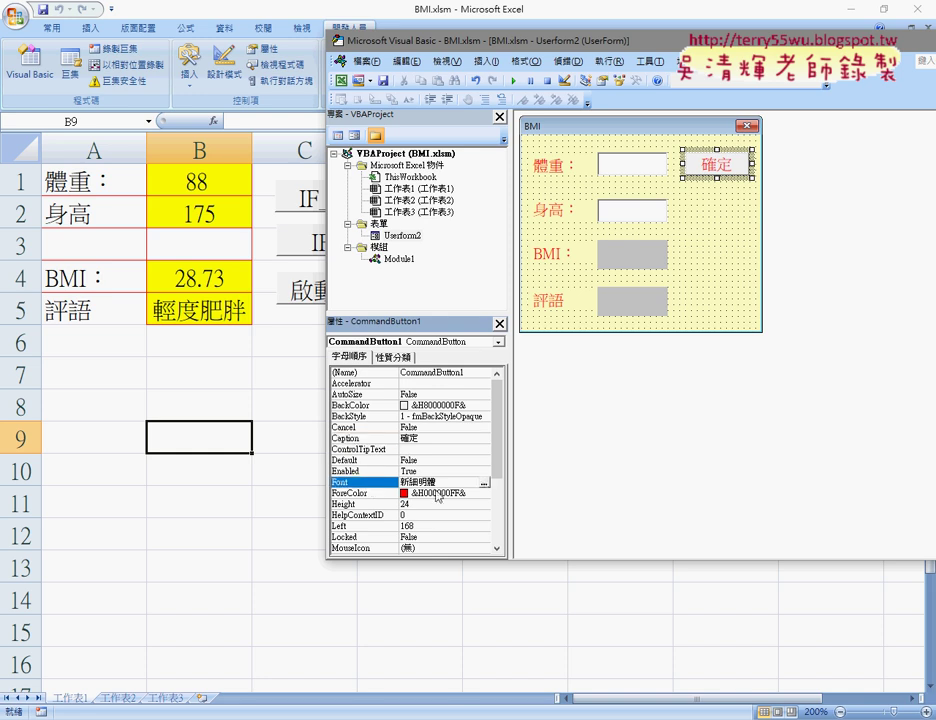
click(484, 483)
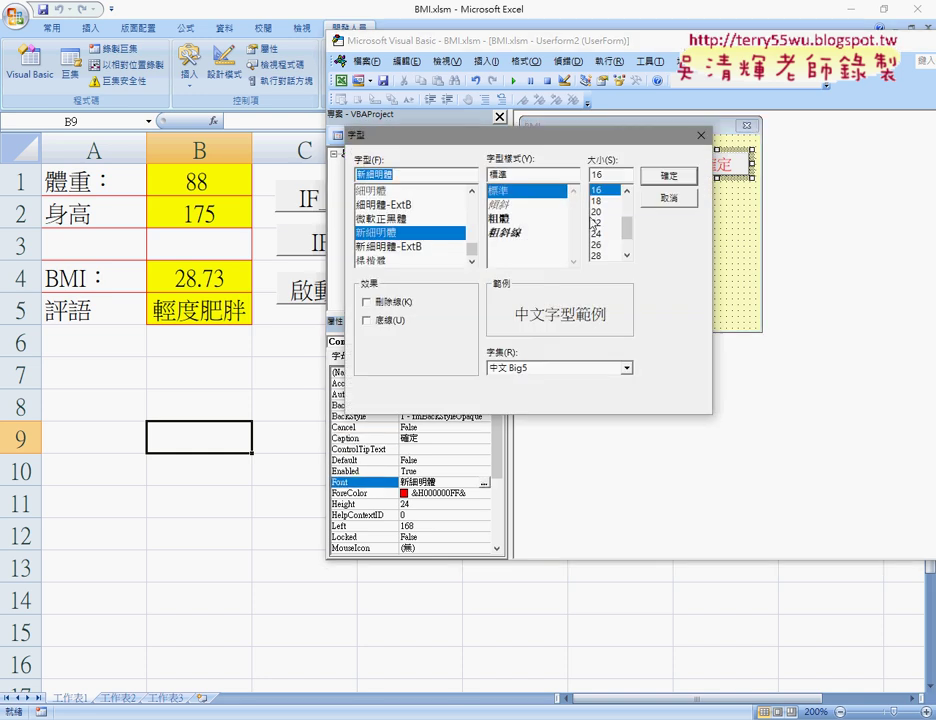
drag(500, 135, 308, 126)
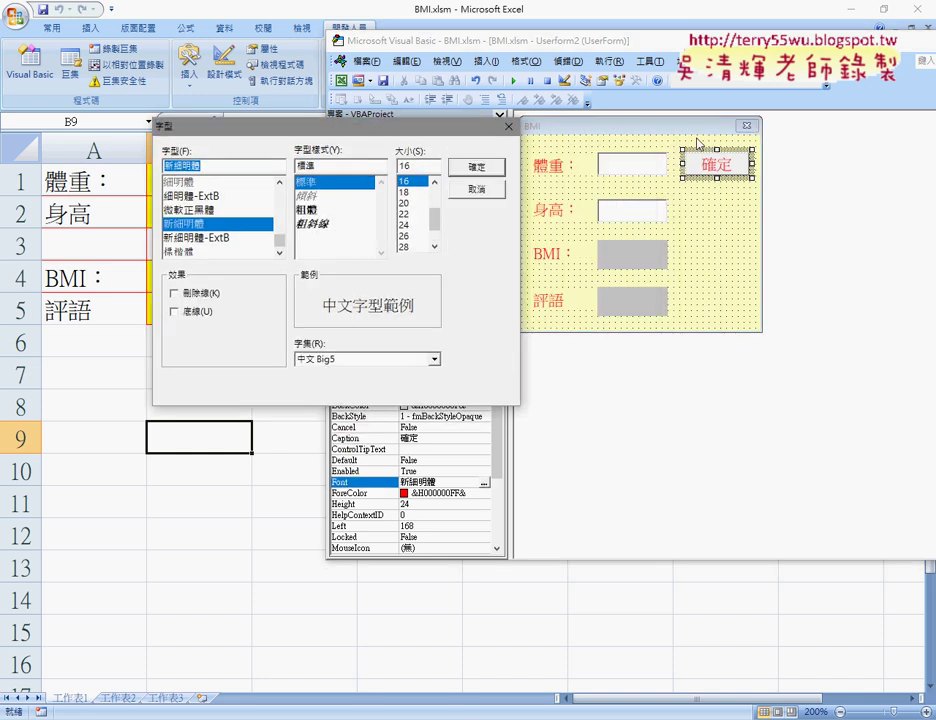
click(488, 190)
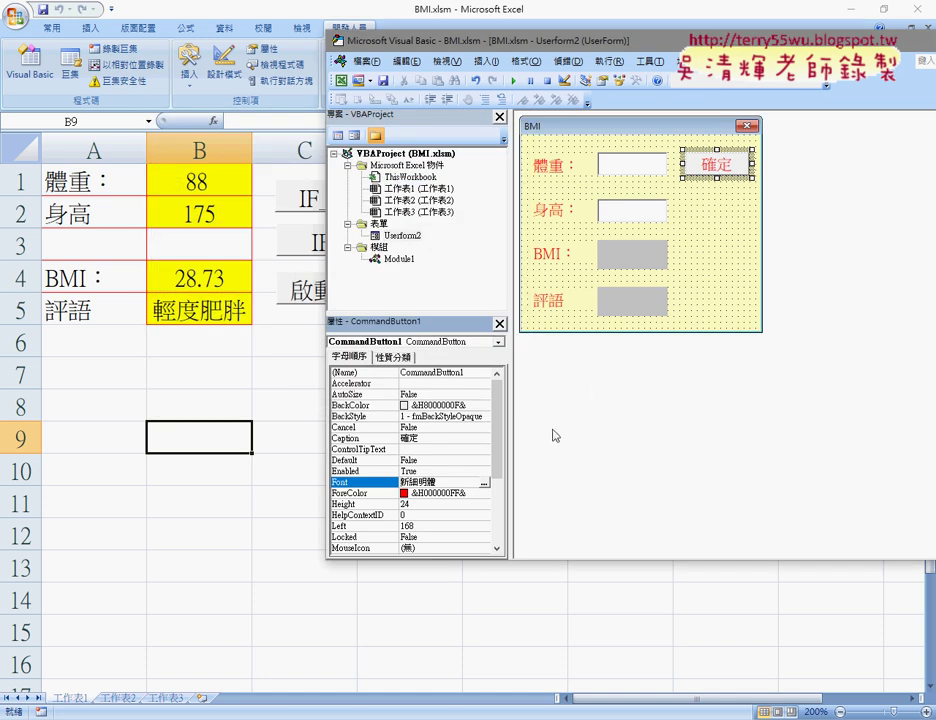
Step: Check the 確定 button's ForeColor, then open its Click code
click(381, 492)
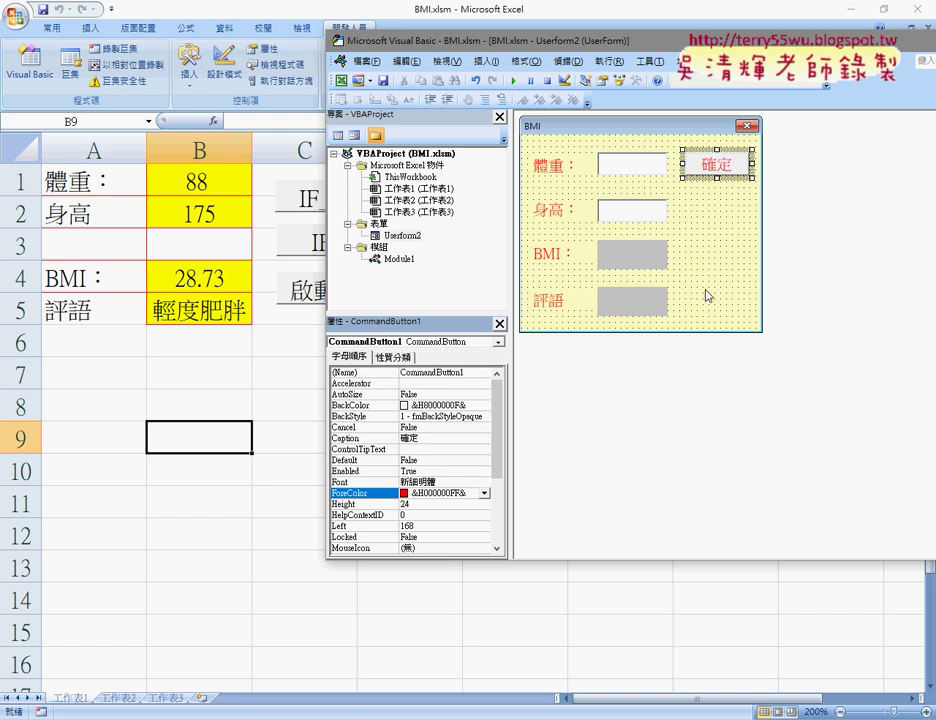
click(706, 295)
click(716, 170)
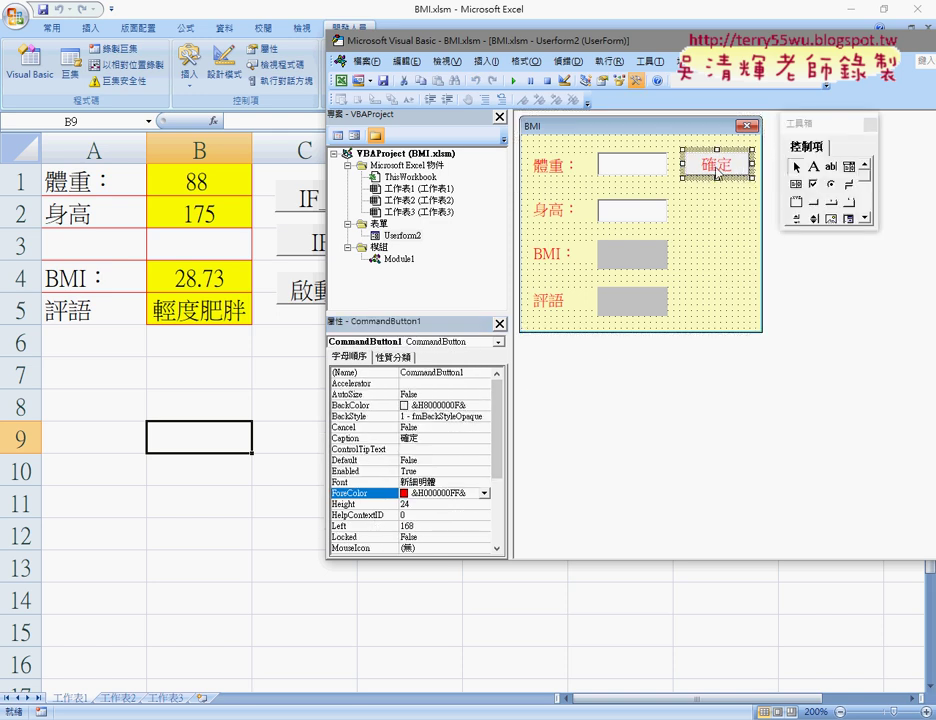
double_click(716, 170)
Step: Select the If...End If block in CommandButton1_Click that rates BMI from 過輕 to 過度肥胖
mouse_move(614, 390)
mouse_down()
mouse_move(543, 224)
mouse_move(541, 152)
mouse_up()
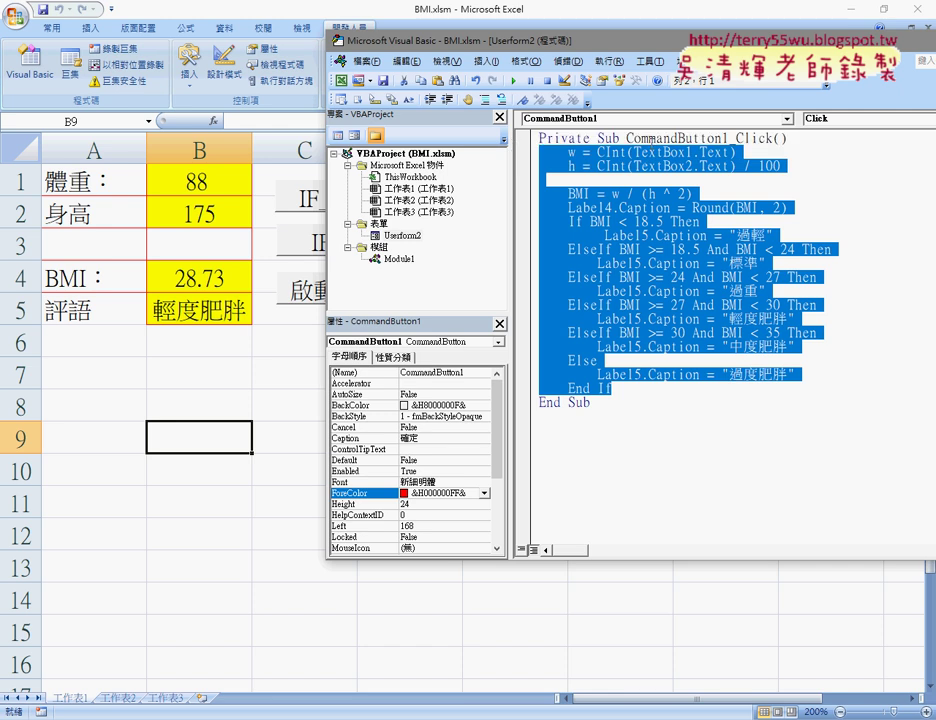